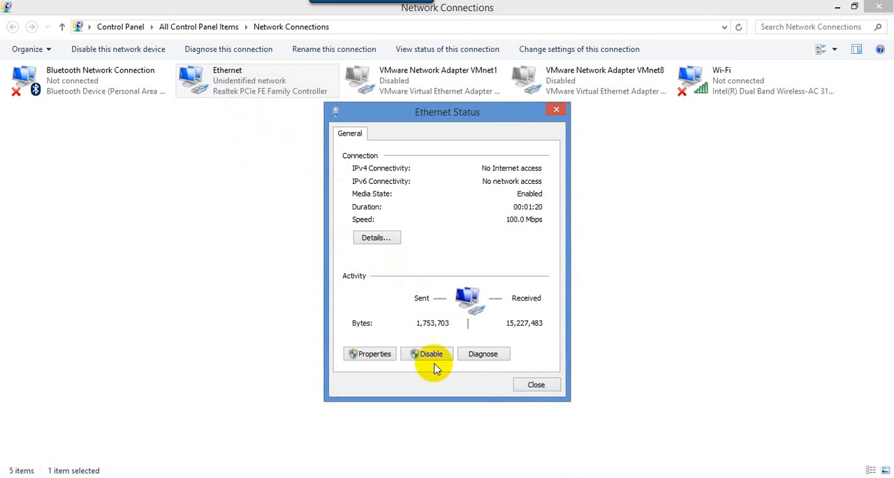
- Open the Internet Protocol Version 4 (TCP/IPv4) properties of the Ethernet connection
left_click(383, 354)
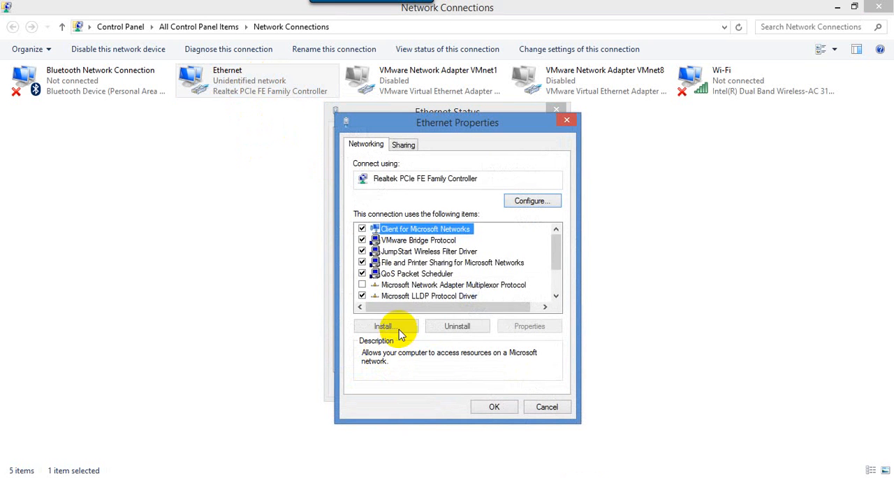
left_click(419, 263)
scroll(454, 265, "down", 1)
scroll(484, 296, "down", 1)
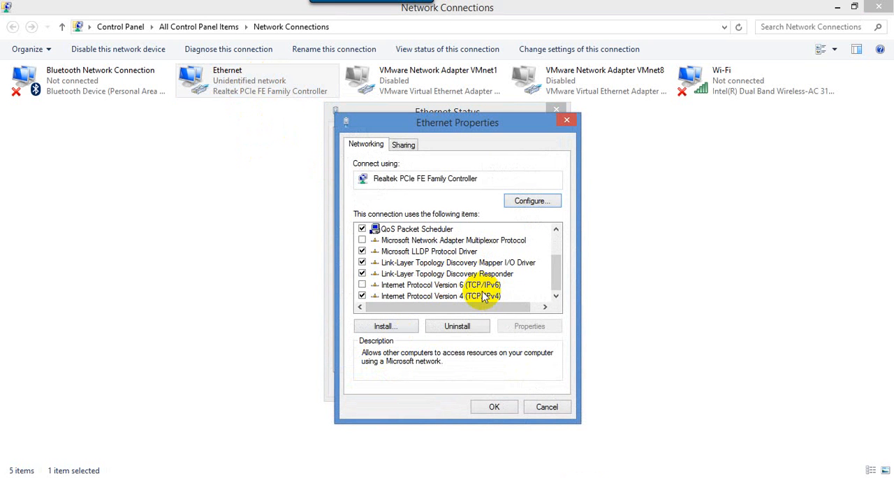
left_click(484, 296)
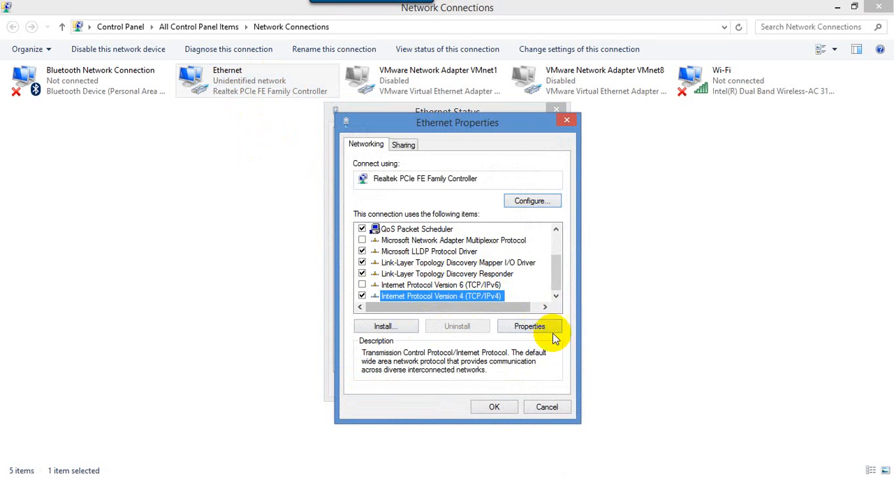
left_click(531, 326)
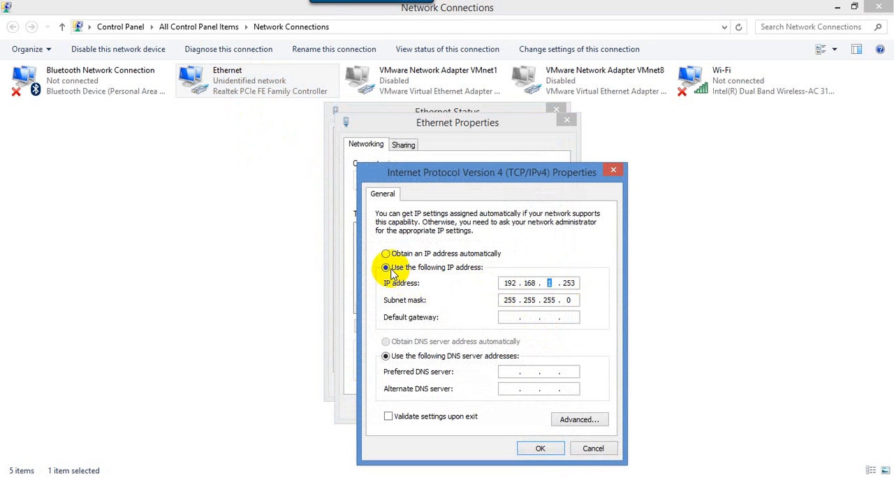
- Set the Ethernet adapter's static IP address to 192.168.1.253, apply it and close the connection's dialogs
double_click(547, 283)
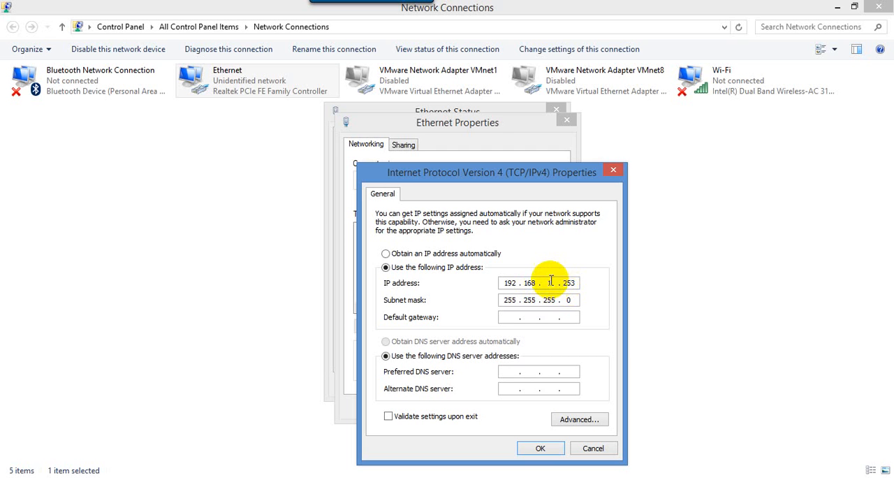
left_click_drag(561, 283, 580, 283)
left_click(556, 284)
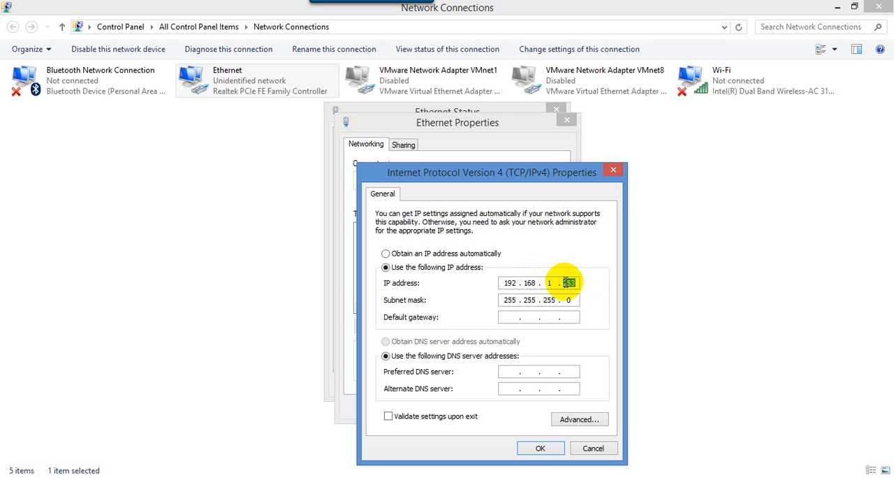
type("25")
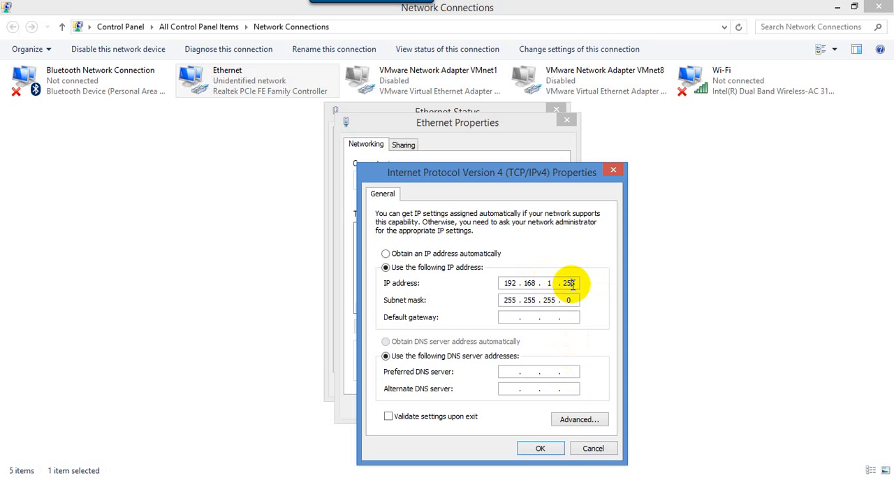
left_click(542, 447)
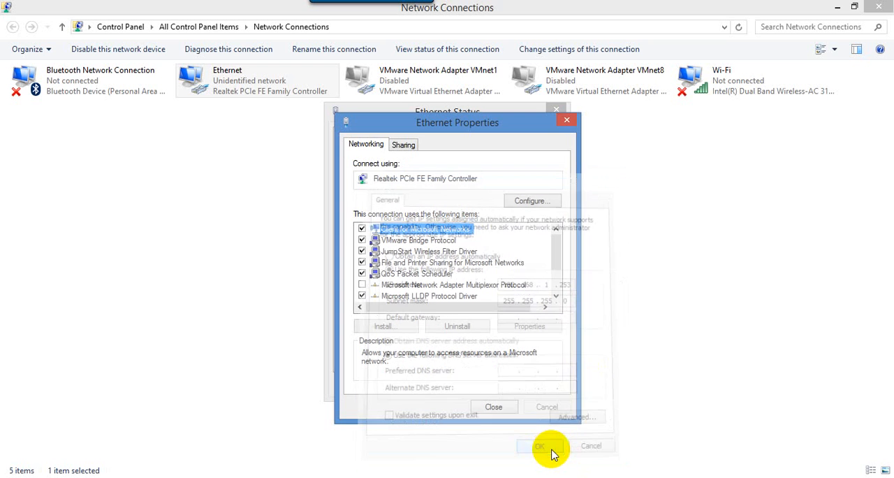
left_click(496, 407)
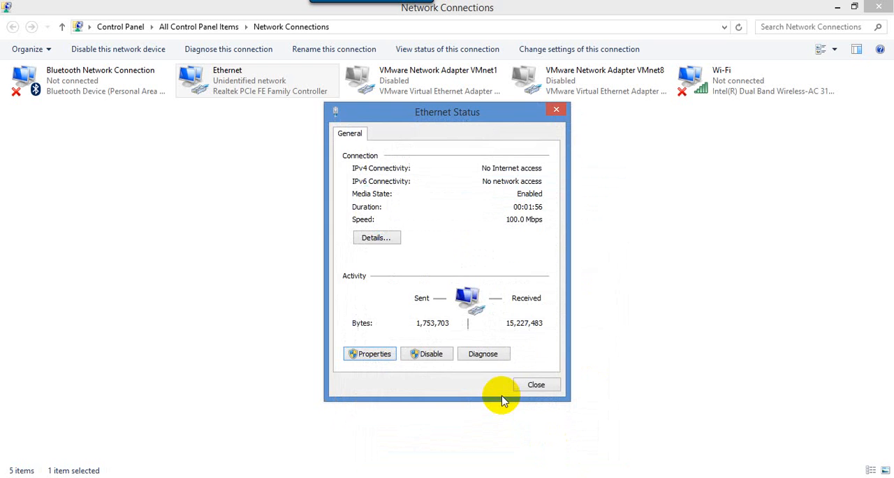
left_click(535, 385)
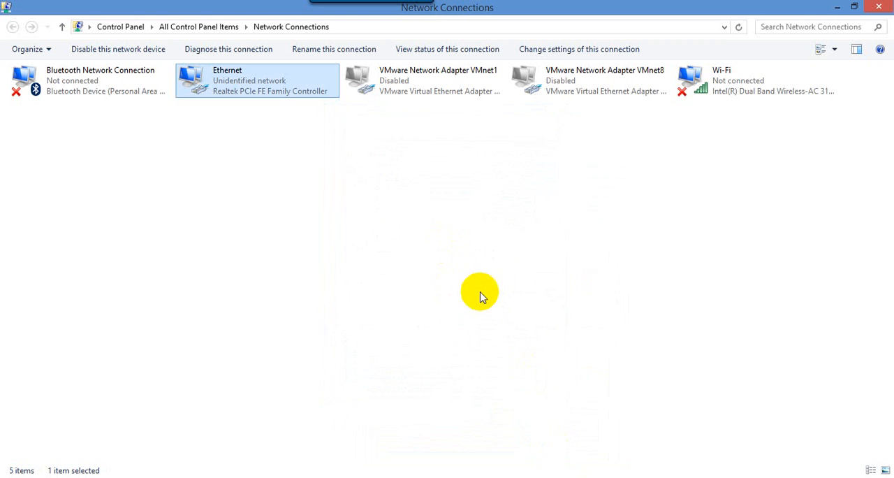
- Open a command prompt, ping 192.168.1.245 continuously with the -t option, and close the prompt
key("super+r")
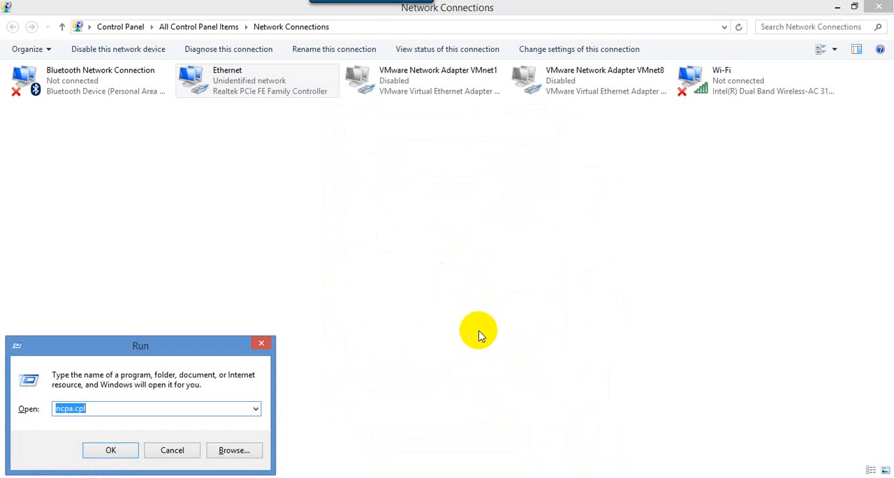
type("cmd")
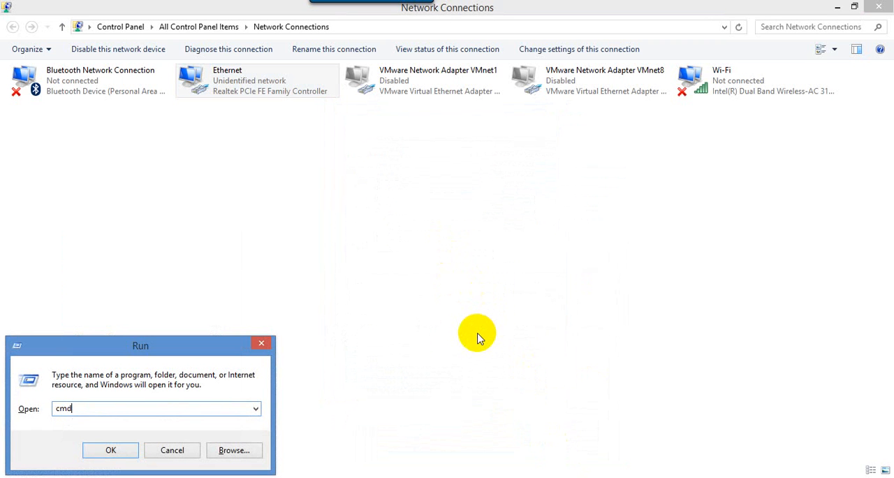
key("Return")
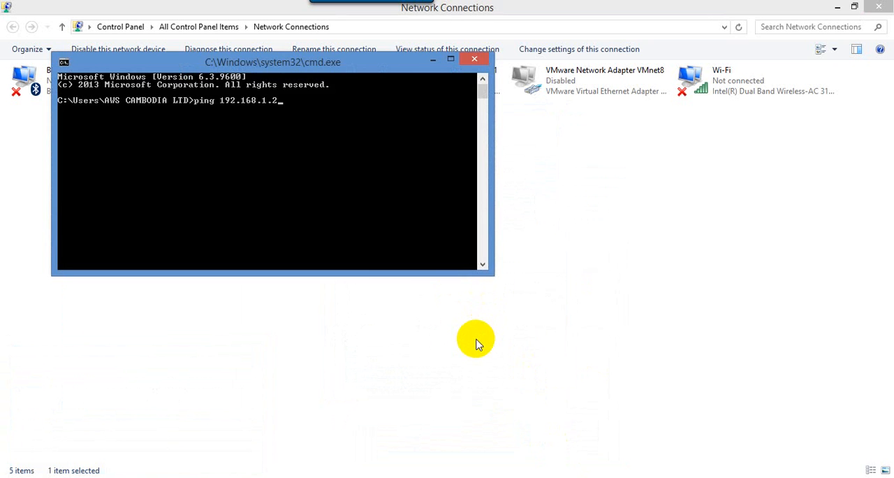
type("t")
key("Return")
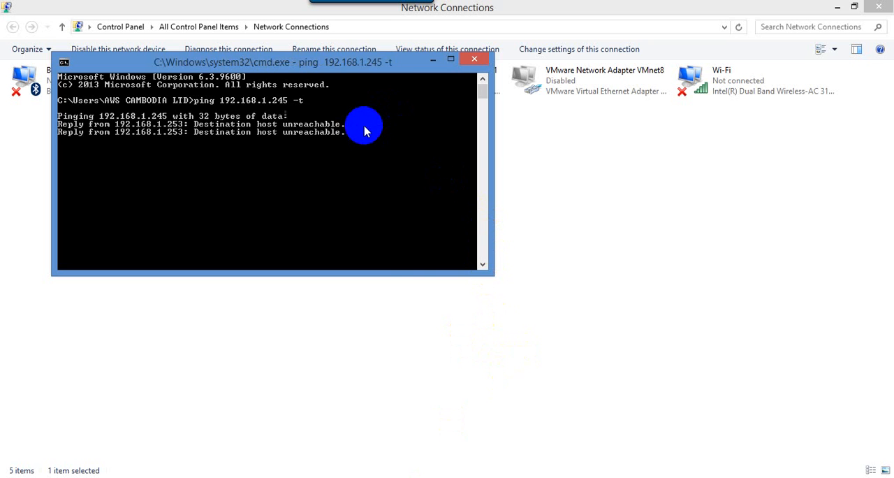
left_click(606, 462)
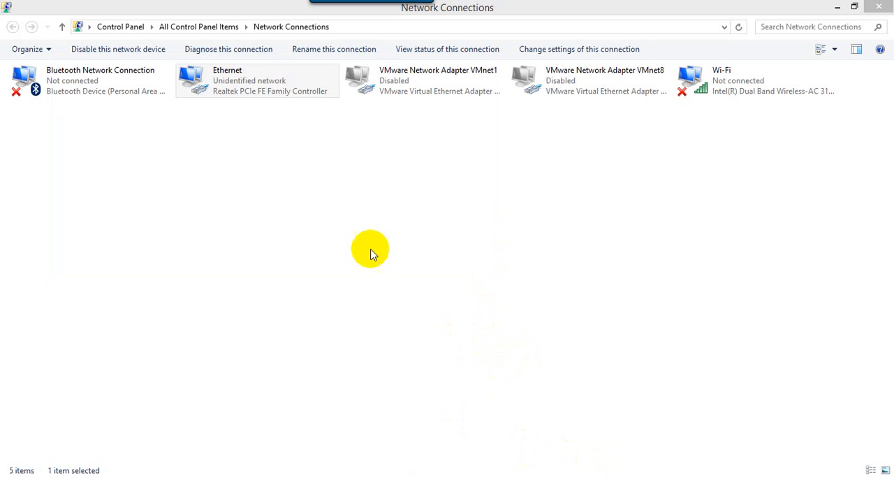
- Recheck the Ethernet connection's TCP/IPv4 settings, confirm them and close its properties
double_click(278, 84)
left_click(370, 353)
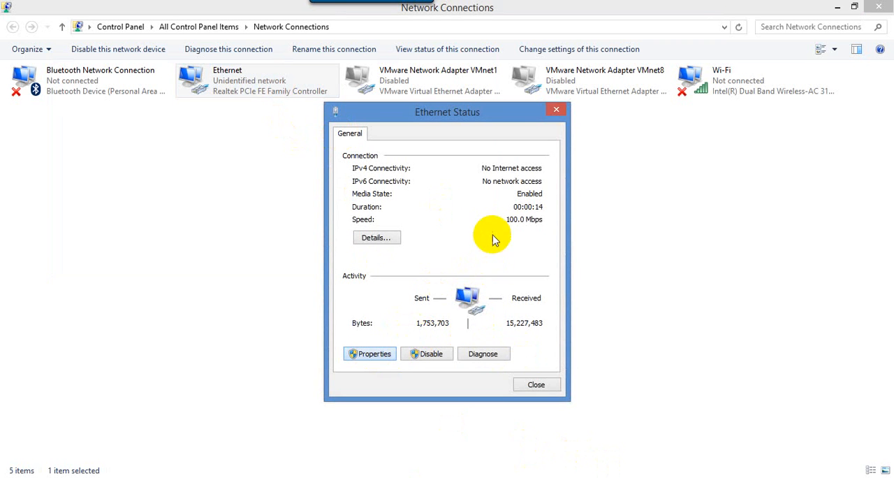
left_click(429, 273)
scroll(428, 270, "down", 2)
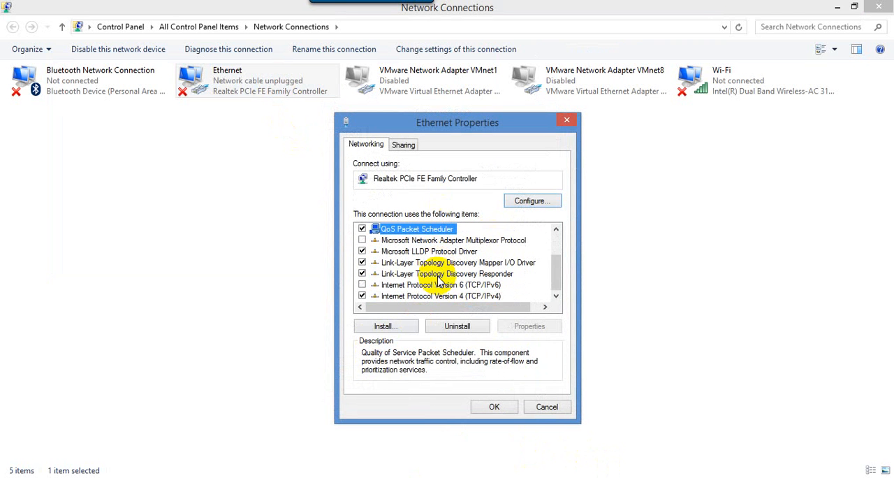
left_click(459, 298)
left_click(531, 326)
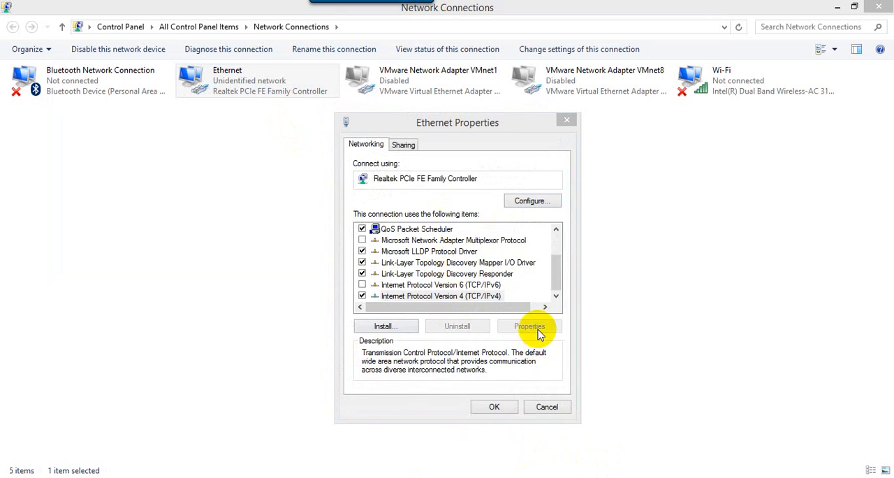
left_click(549, 448)
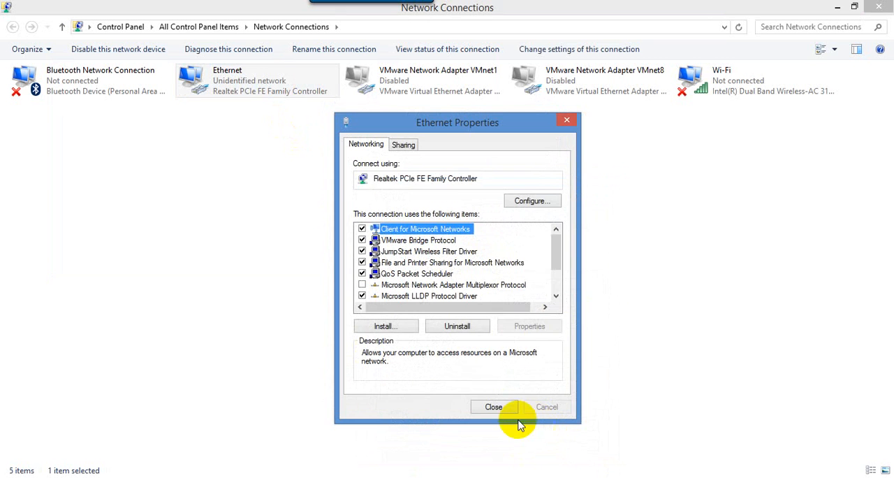
left_click(508, 412)
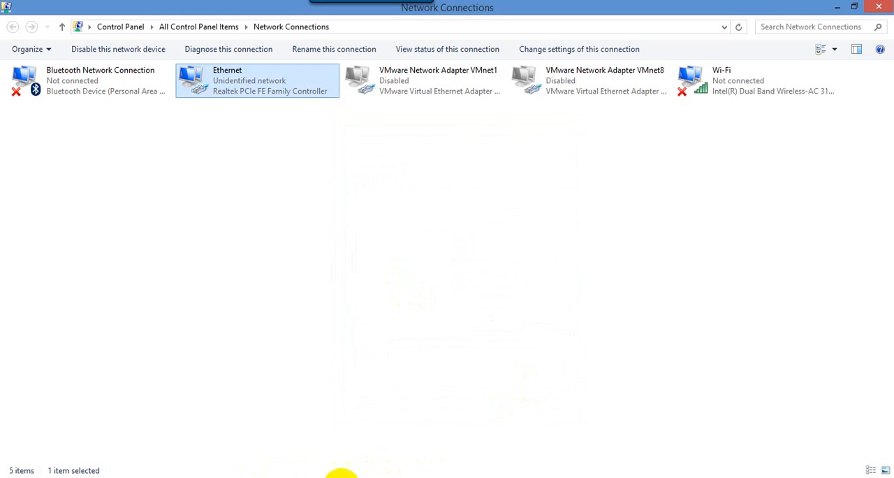
- Test the connection to the access point again by running ping 192.168.1.245 -t in a new command prompt
key("super+r")
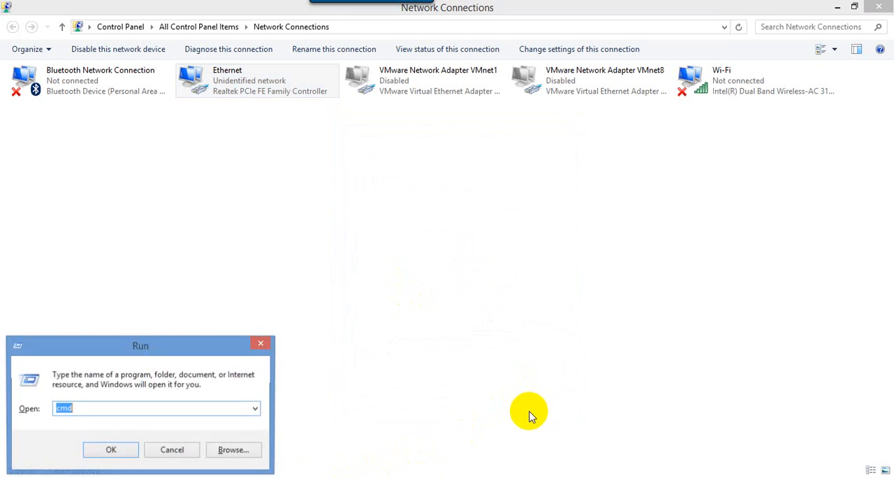
key("Return")
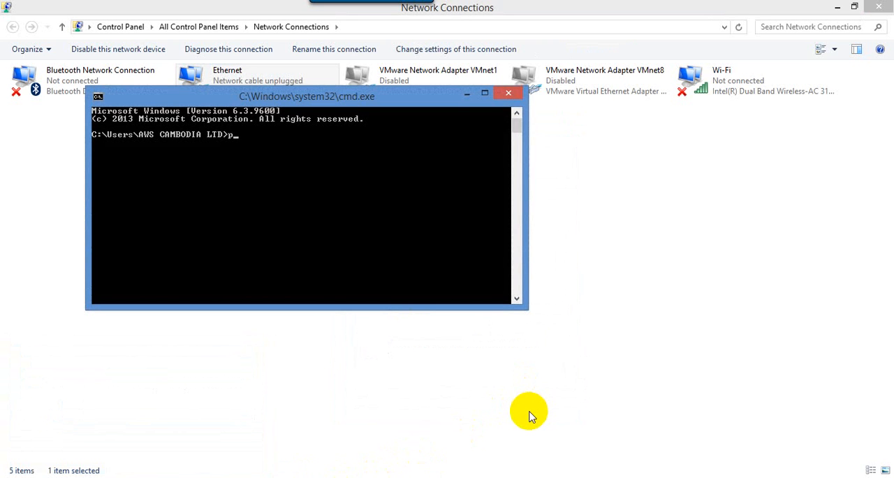
type("ping 192.168.1.245 -t")
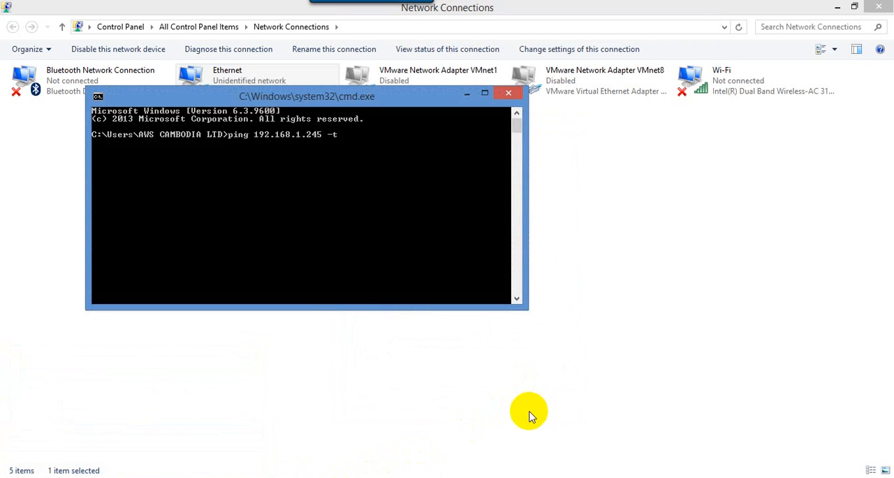
key("Return")
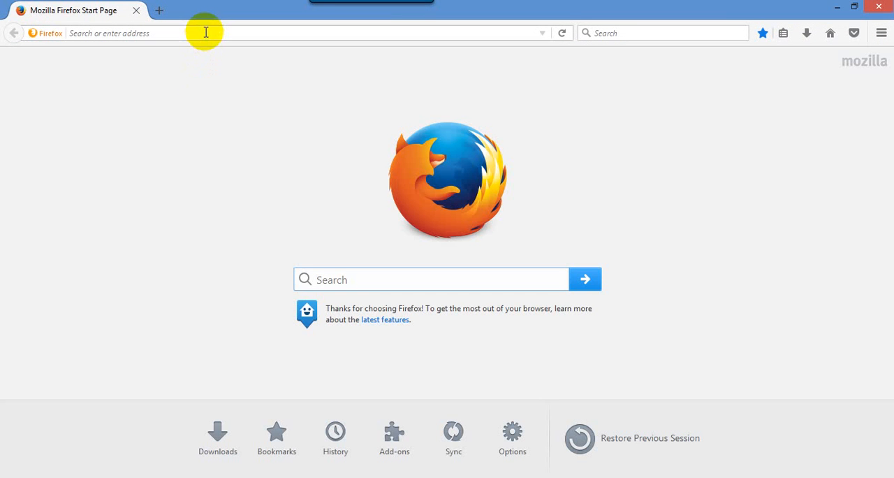
- Switch to Firefox and go to the access point's login page at 192.168.1.245
left_click(206, 33)
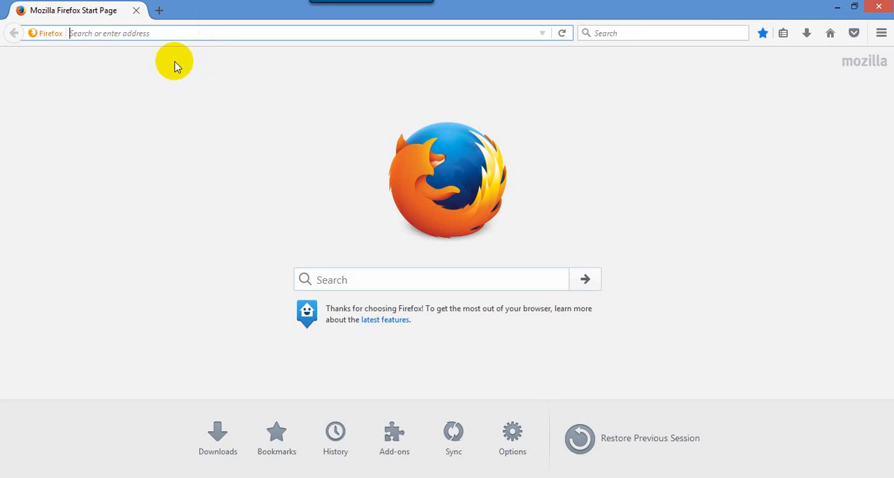
type("192.168.")
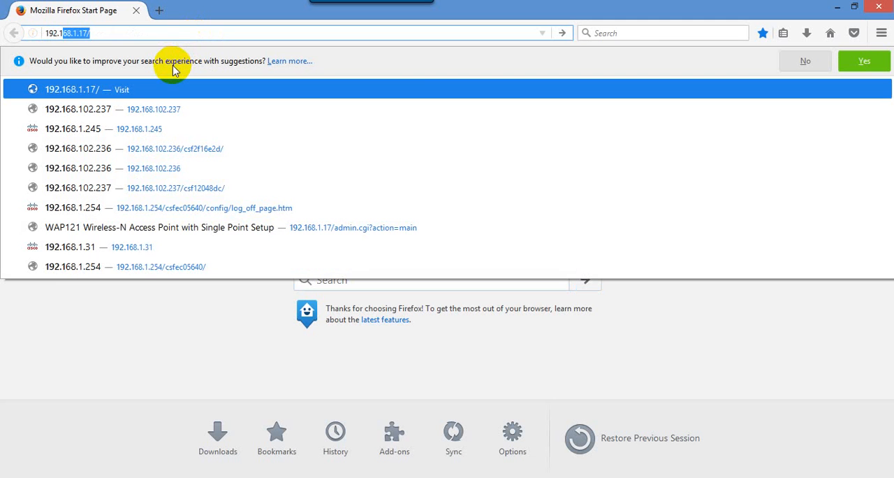
type("1.24")
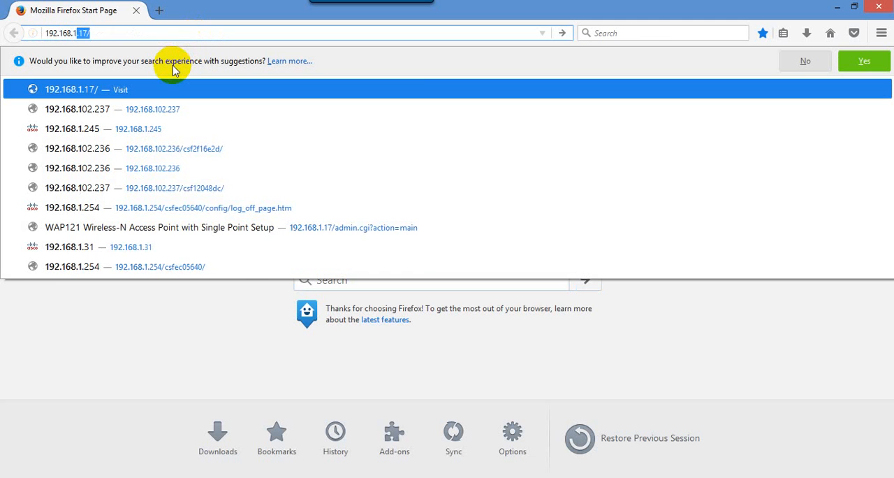
type("5")
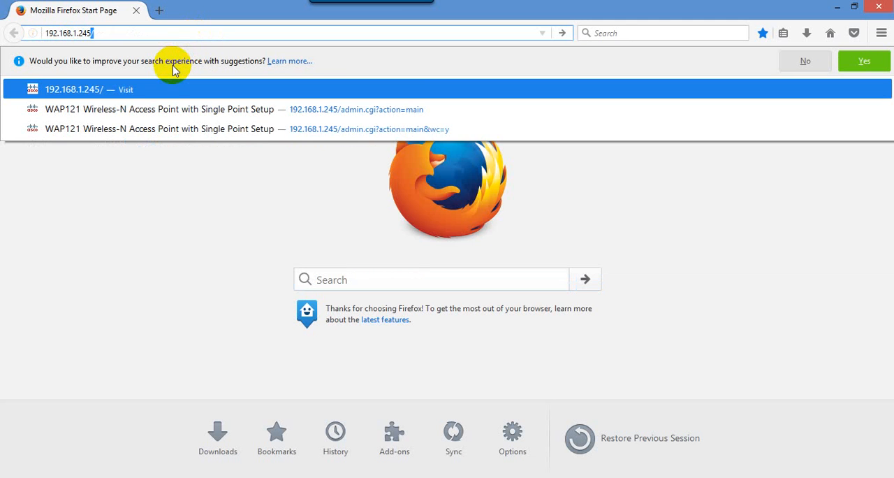
key("Return")
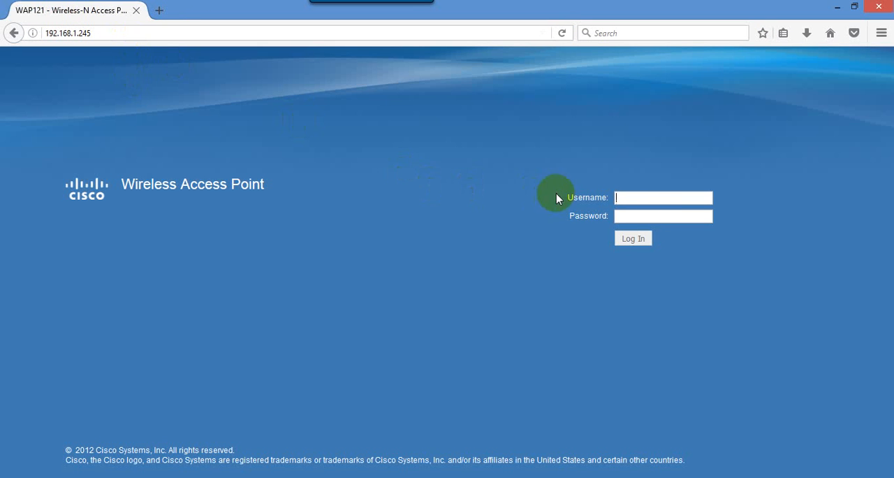
- Log in to the access point with the account username and password, and dismiss the offer to remember the login
left_click(646, 195)
left_click(649, 196)
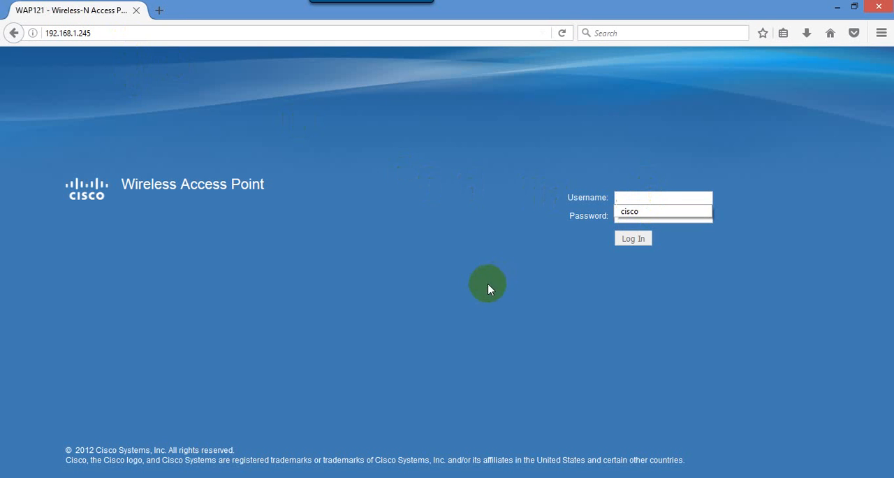
left_click(640, 197)
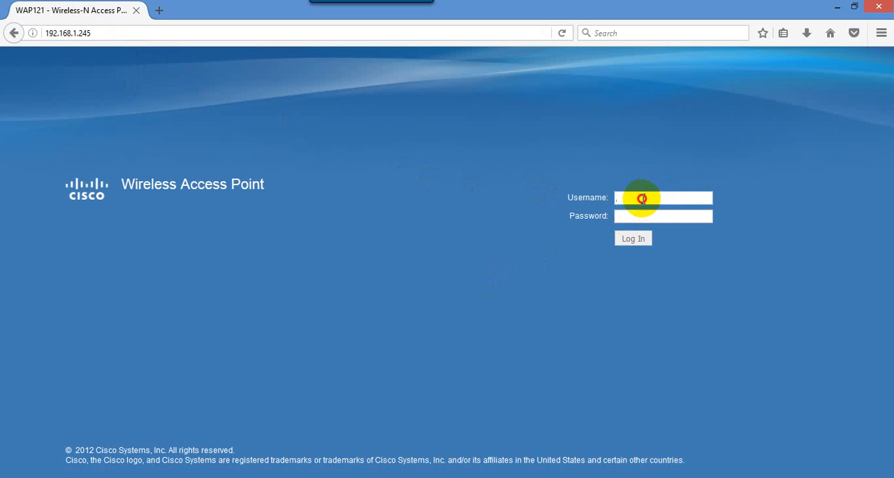
type("c")
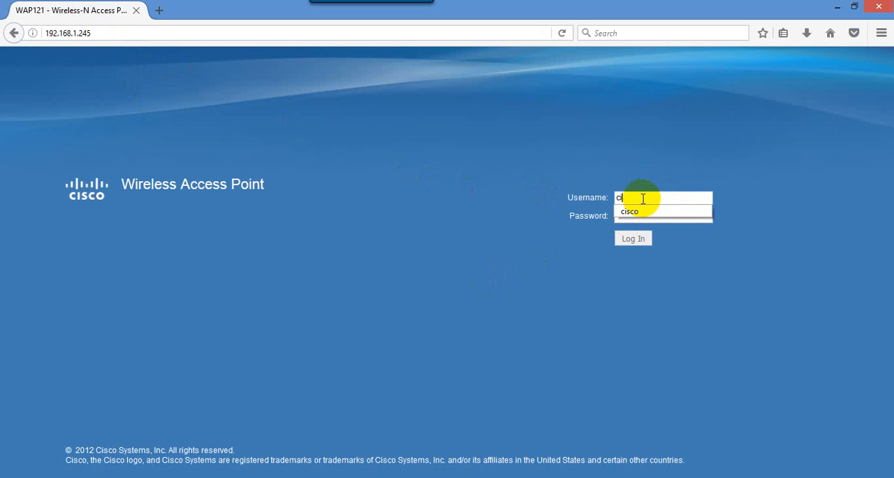
type("isco")
left_click(632, 216)
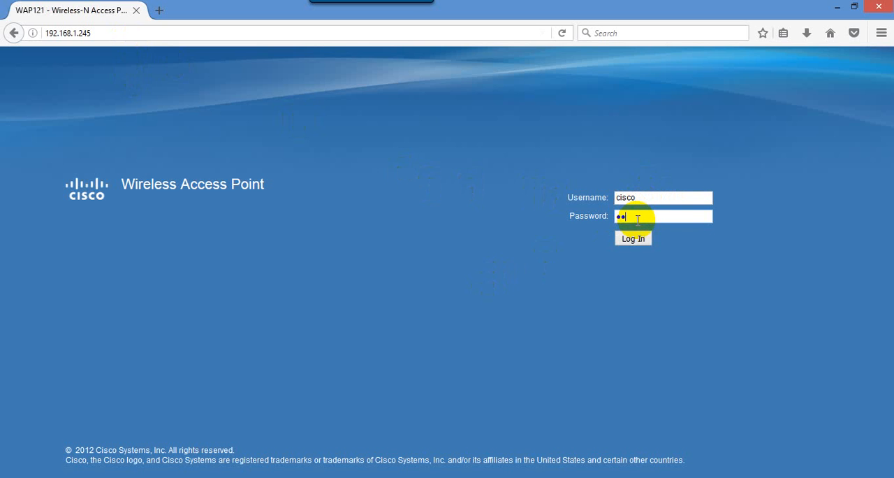
type("cisco")
left_click(636, 239)
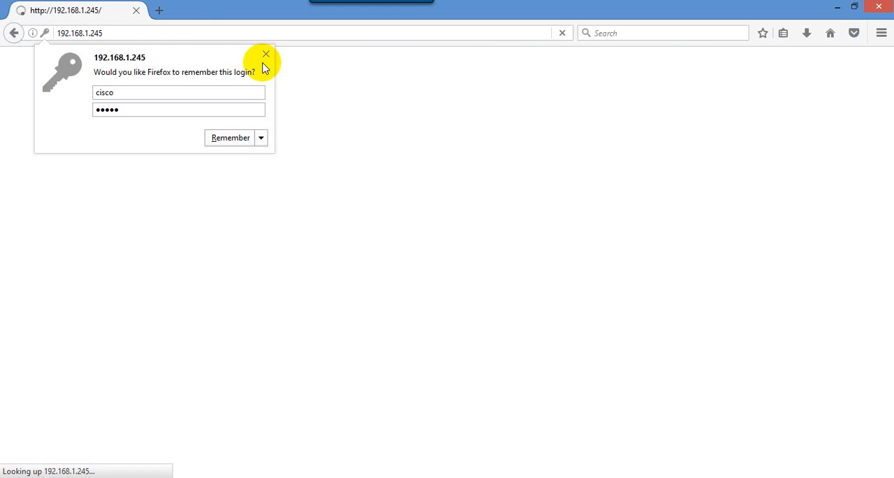
left_click(265, 54)
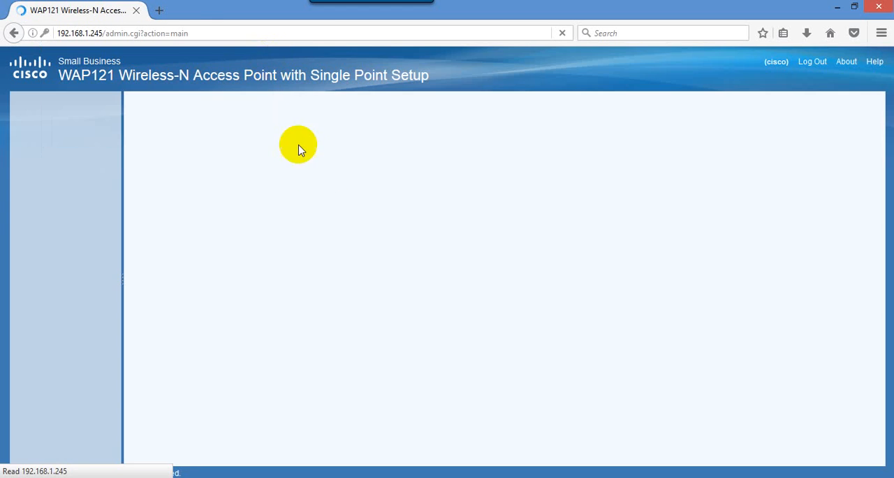
left_click(328, 143)
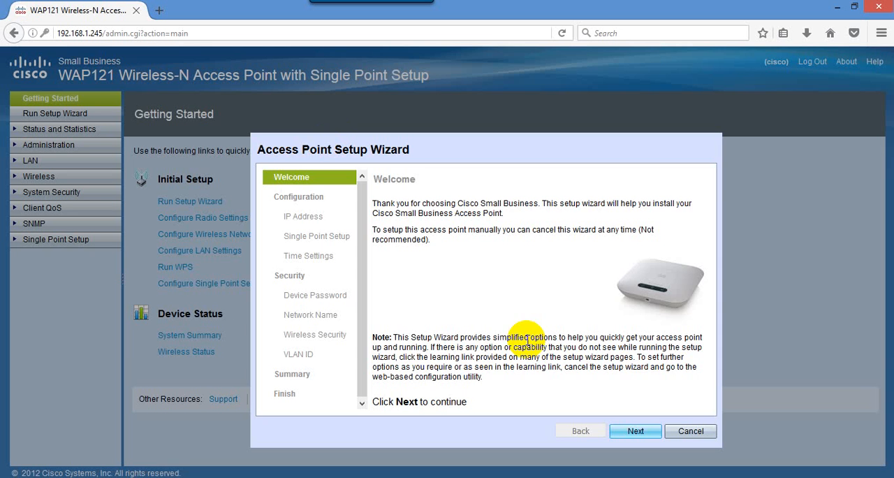
- Cancel the Access Point Setup Wizard and enter the current account password as the old password
left_click(700, 431)
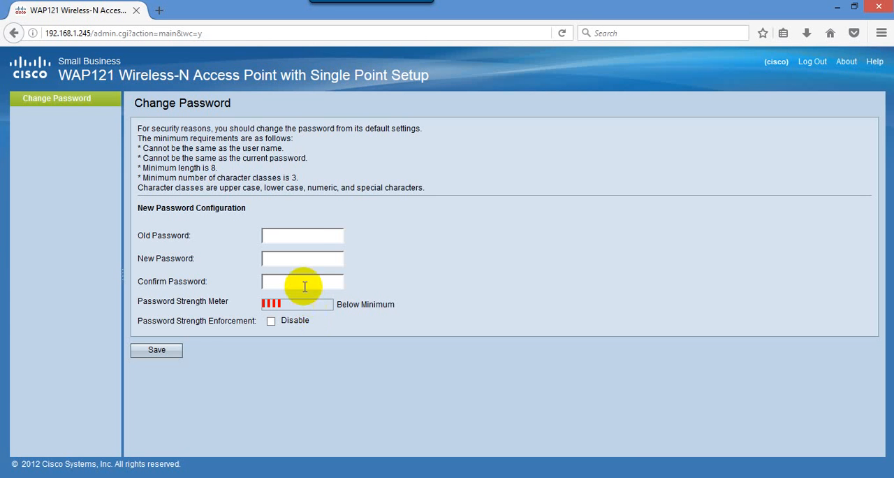
left_click(299, 235)
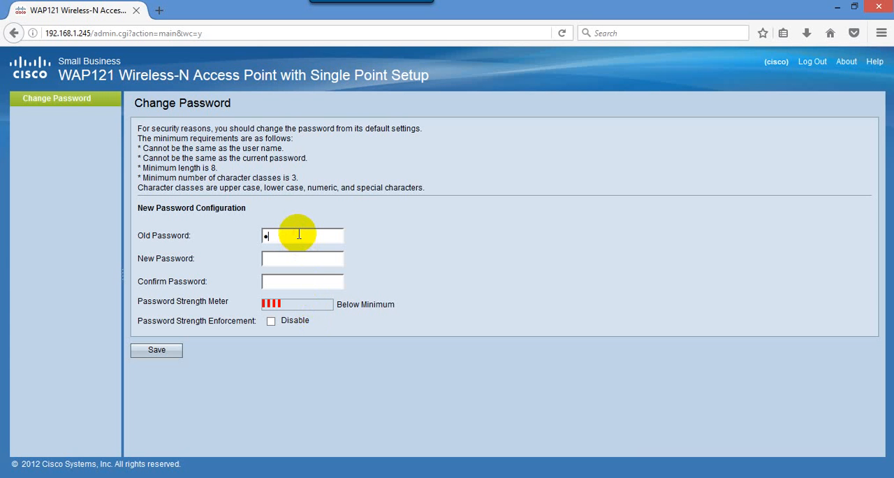
type("cisco")
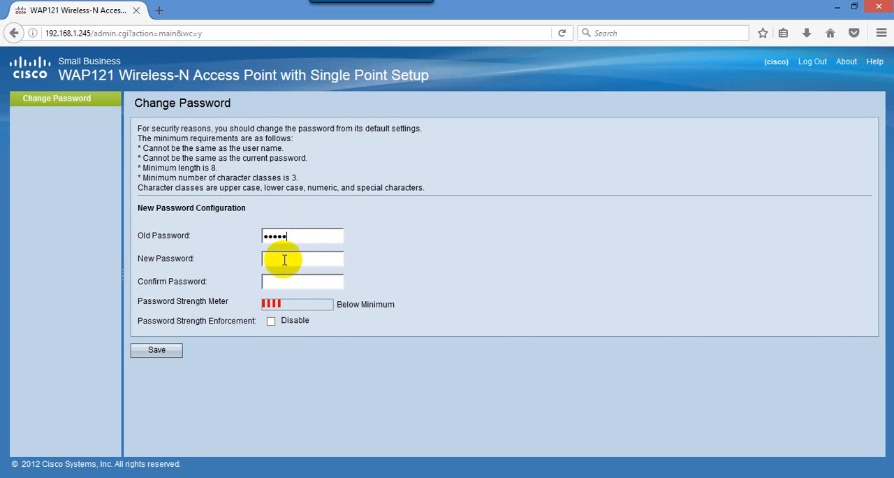
left_click(290, 259)
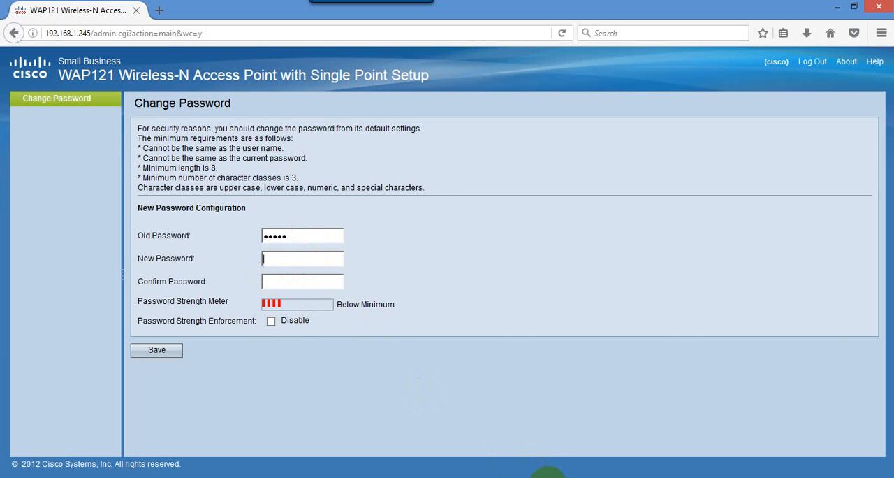
- Copy the new login password from the Notepad file Username & Password of AP.txt into the new and confirm password fields
left_click(548, 476)
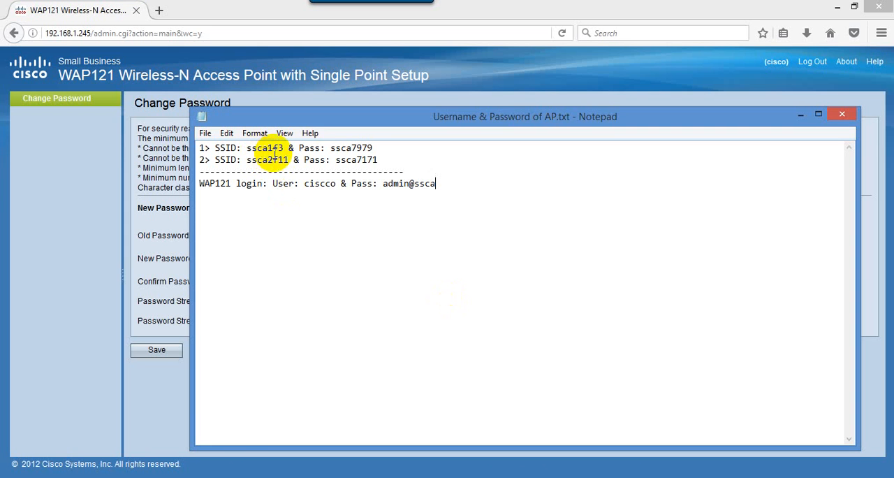
left_click_drag(384, 184, 438, 192)
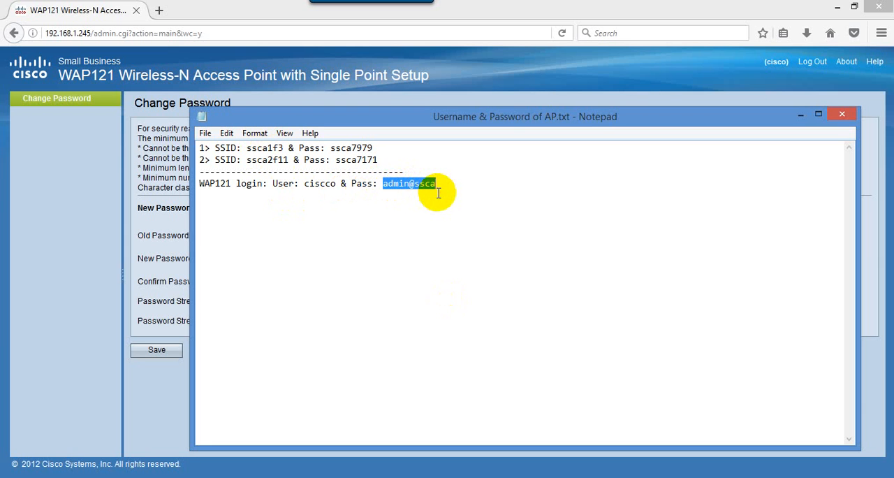
left_click(801, 116)
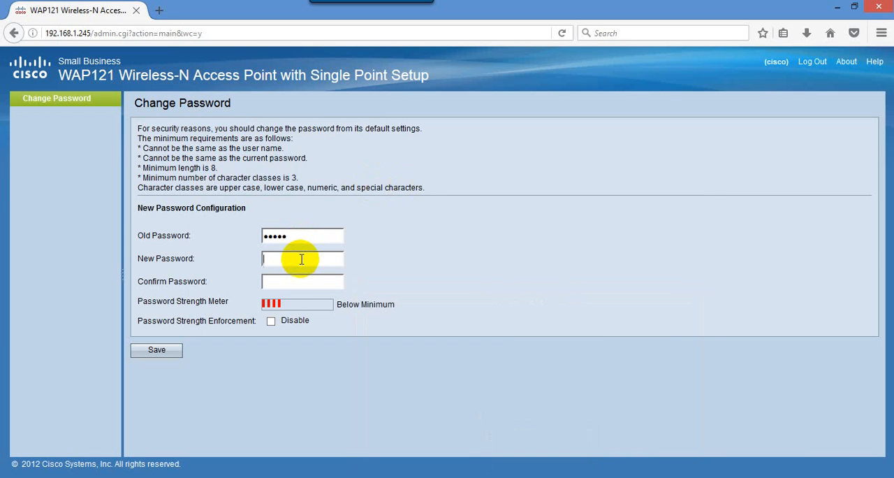
key("ctrl+v")
left_click(317, 280)
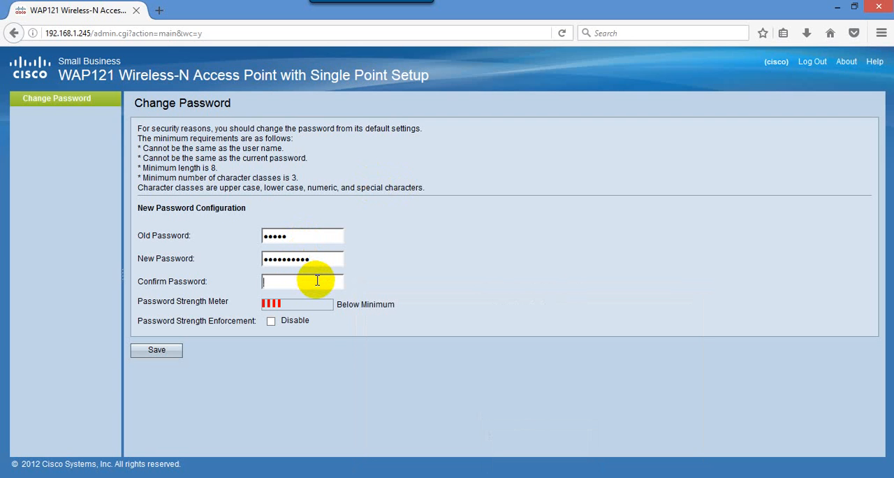
key("ctrl+v")
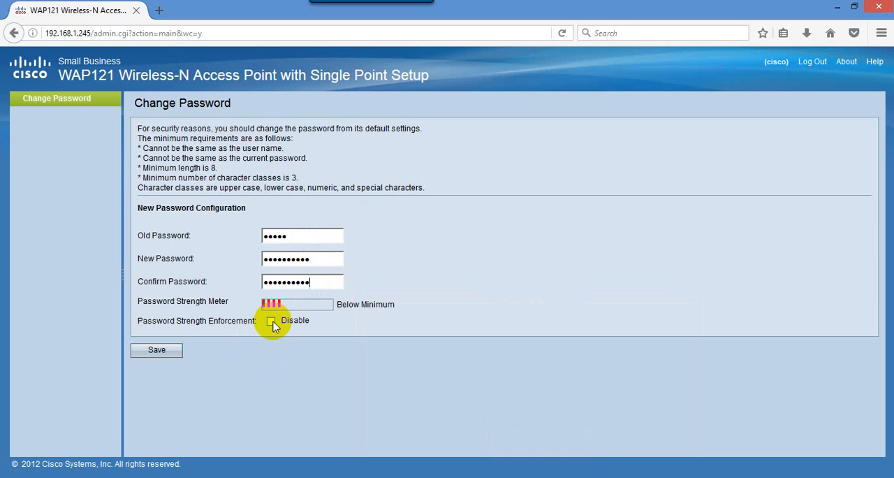
- Disable password strength enforcement, save the password change and dismiss the offer to remember the password
left_click(271, 321)
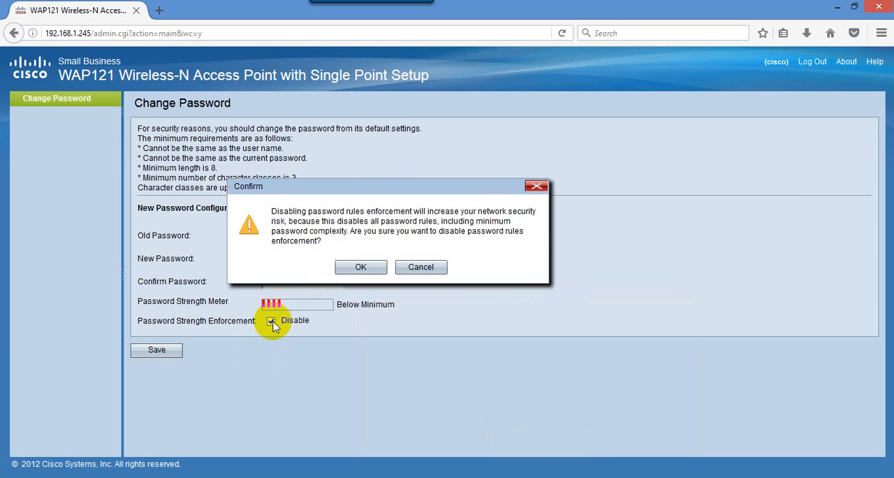
left_click(377, 265)
left_click(158, 351)
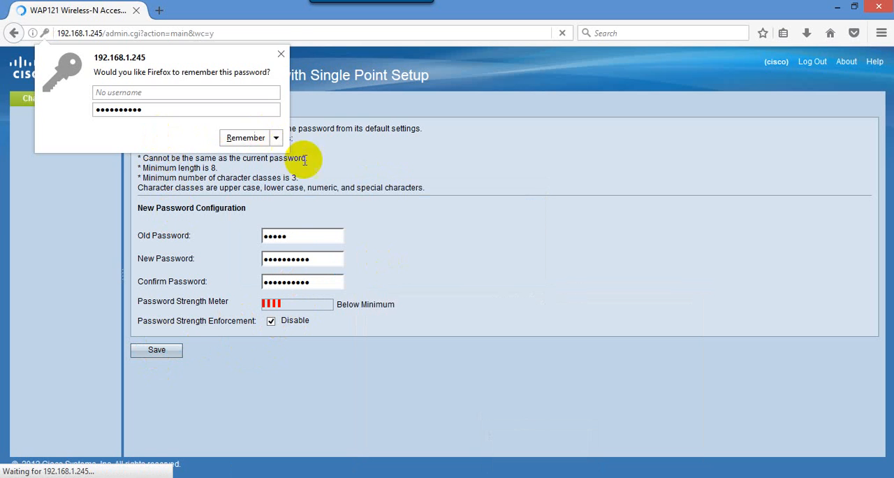
left_click(280, 54)
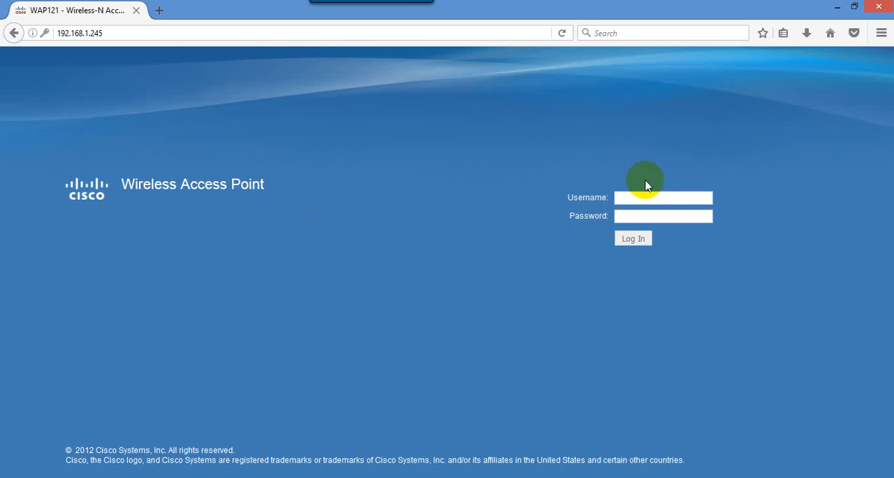
- Log in to the access point with the account username and new password, and dismiss the offer to remember the login
left_click(648, 200)
left_click(648, 199)
left_click(646, 211)
left_click(643, 219)
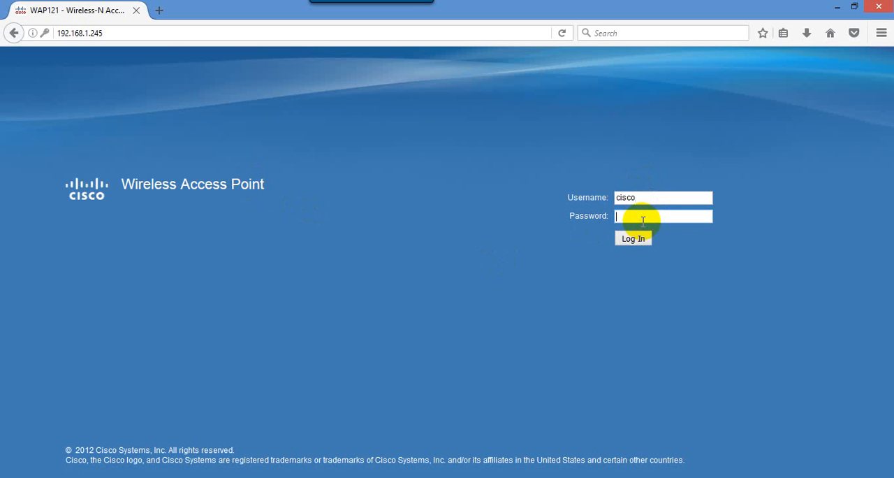
key("ctrl+v")
left_click(633, 238)
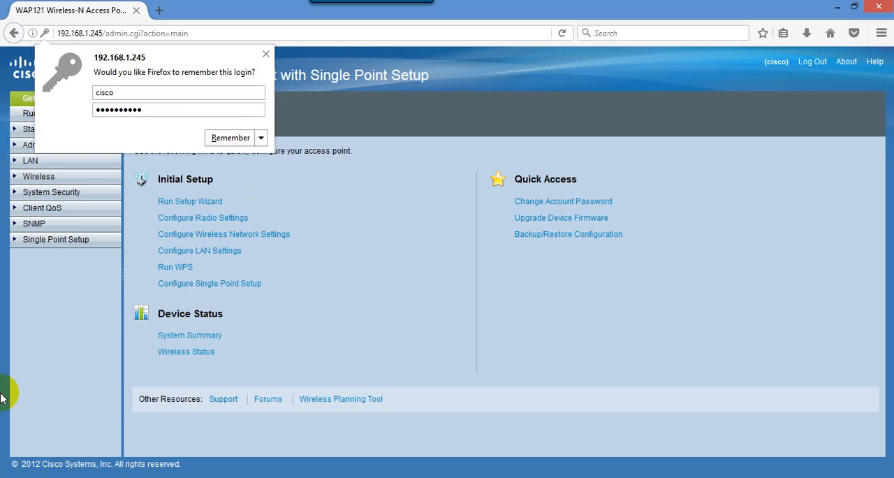
left_click(265, 55)
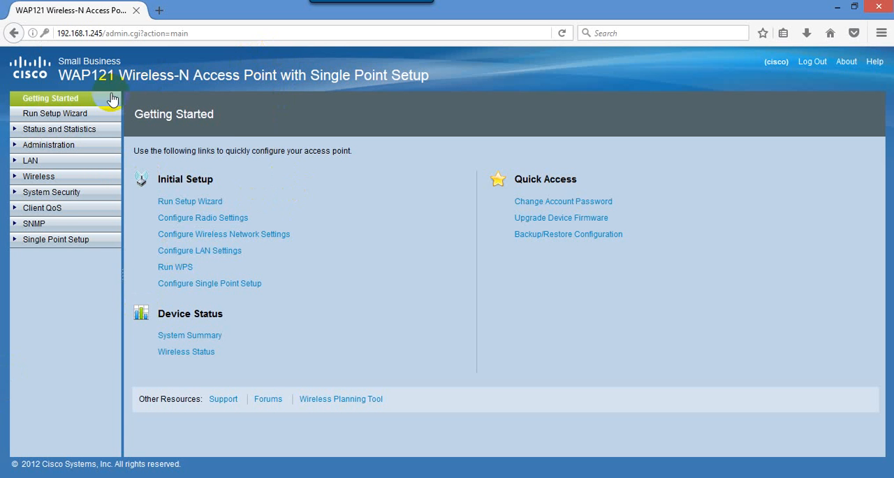
- In the wireless network settings, edit virtual access point 0 and set its SSID name to ssca1
left_click(16, 166)
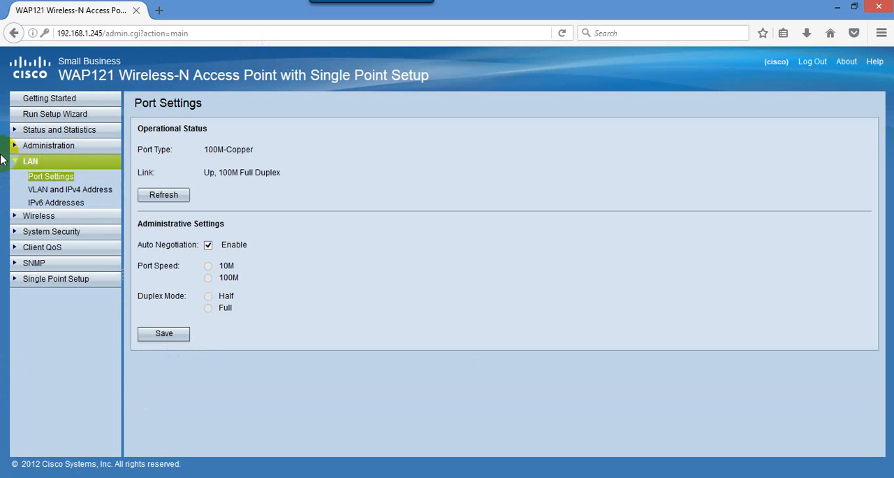
left_click(16, 159)
left_click(15, 179)
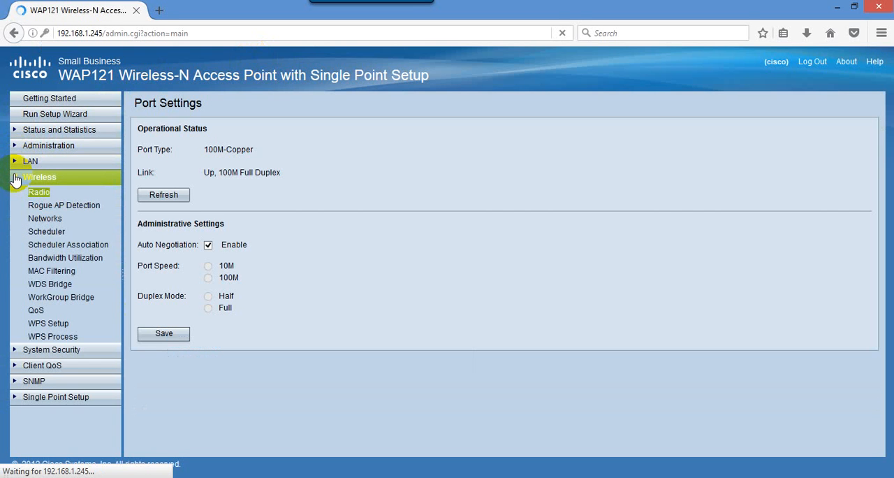
left_click(49, 220)
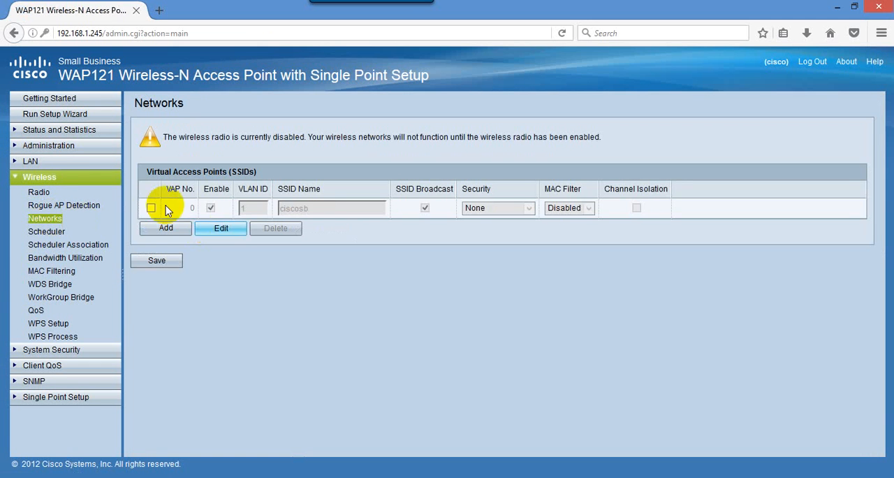
left_click(152, 208)
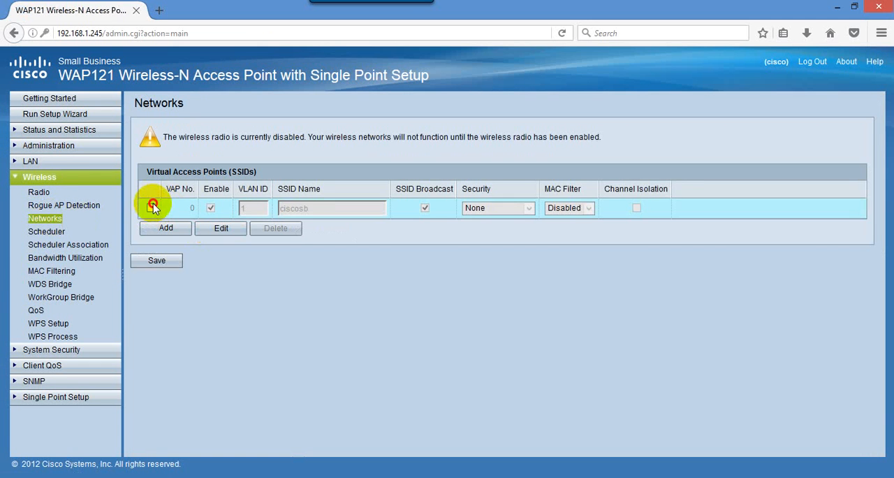
left_click(225, 235)
left_click(283, 208)
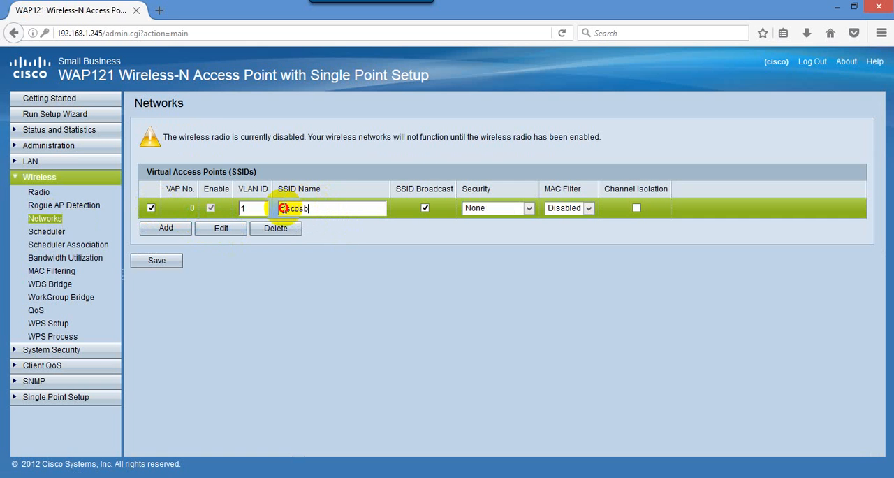
double_click(283, 208)
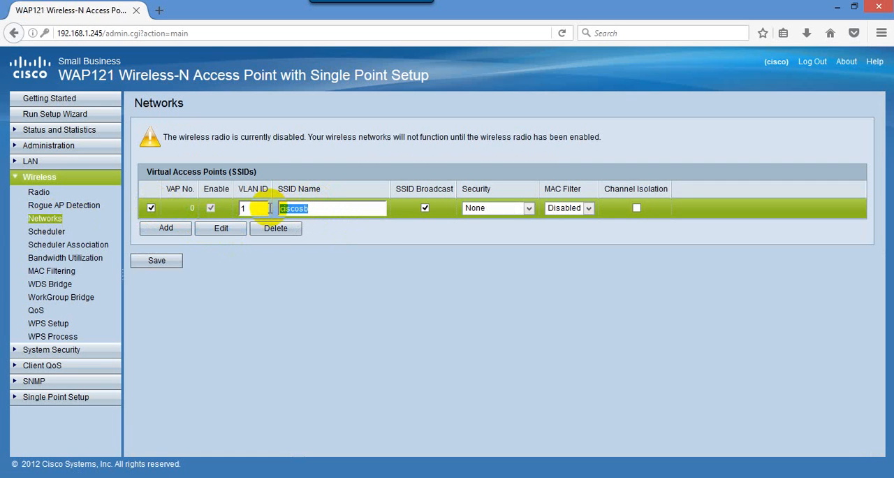
type("ssca")
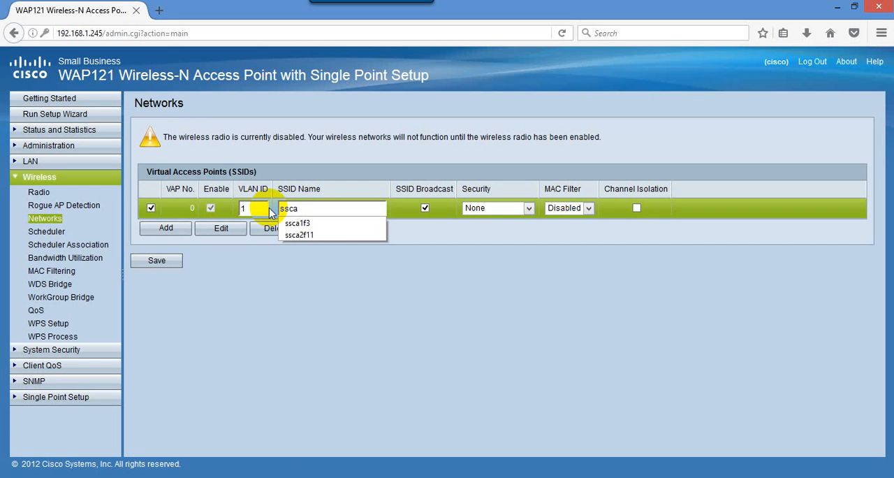
type("1")
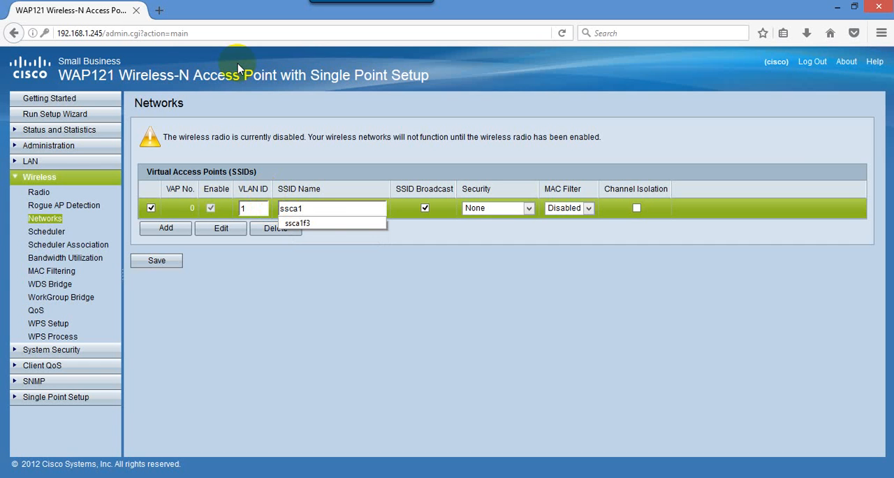
left_click(332, 208)
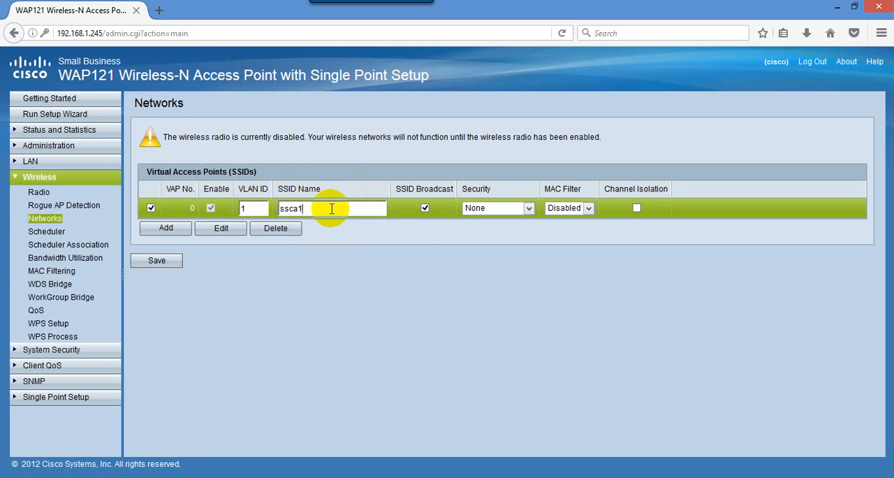
- Set the ssca1 network's security to WPA Personal, enter the wireless key and save the network settings
left_click(528, 208)
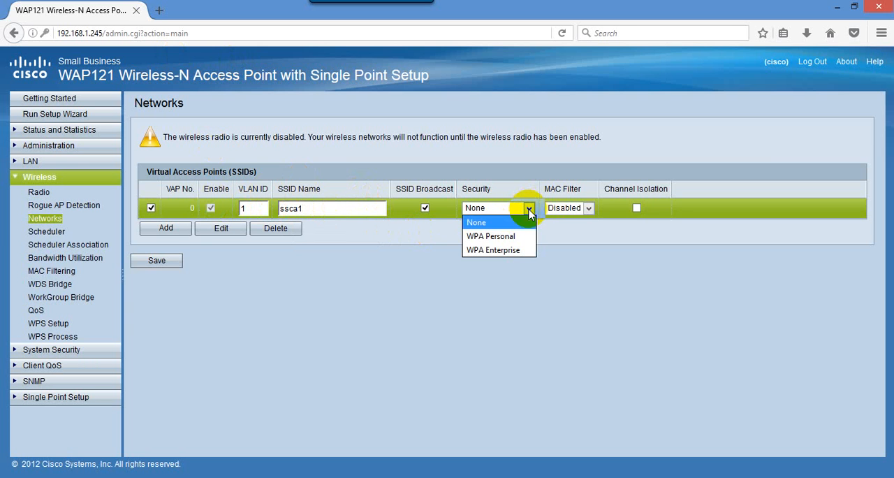
left_click(497, 239)
left_click(605, 285)
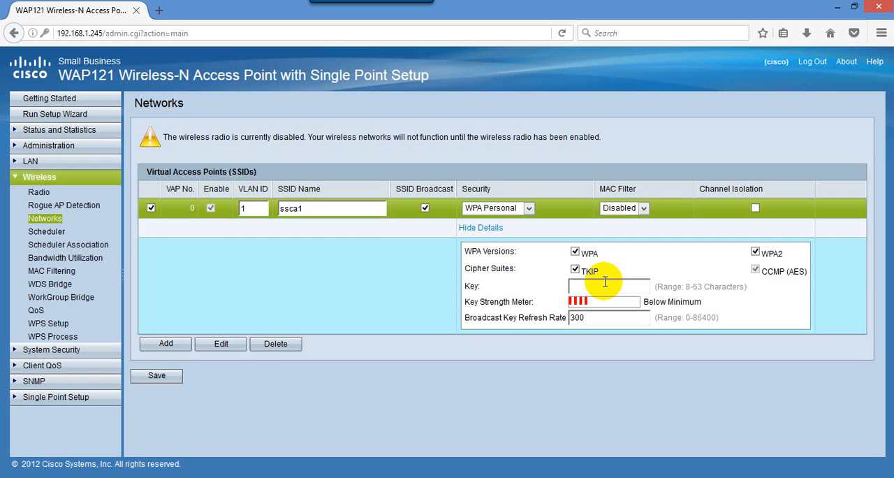
type("••")
type("•••••")
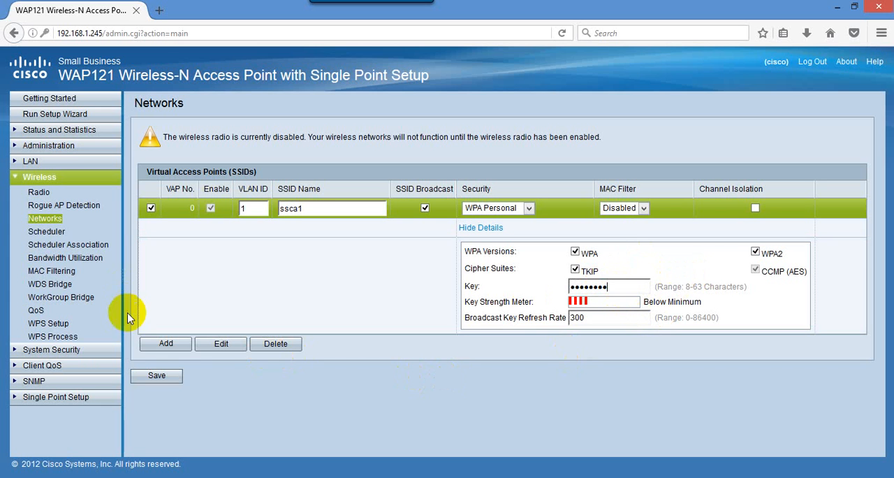
left_click(163, 378)
left_click(326, 252)
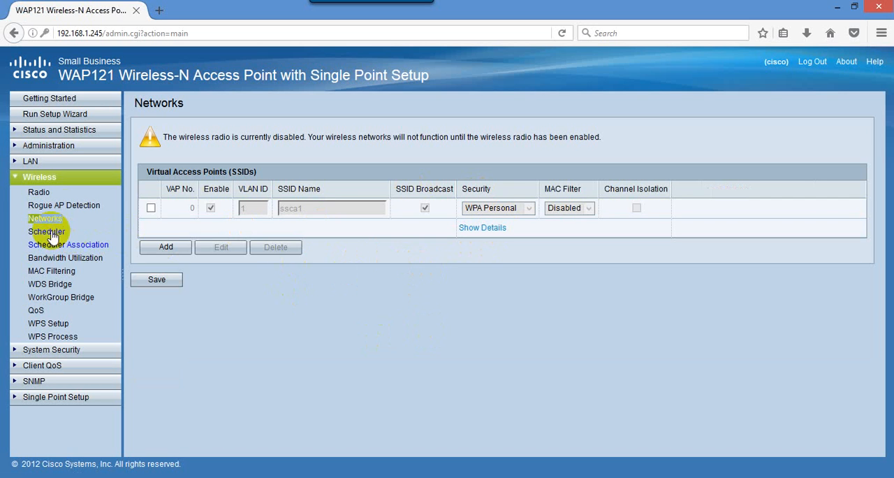
- In the wireless radio settings, enable the radio, set the channel bandwidth to 20/40 MHz, and save with confirmation
left_click(39, 192)
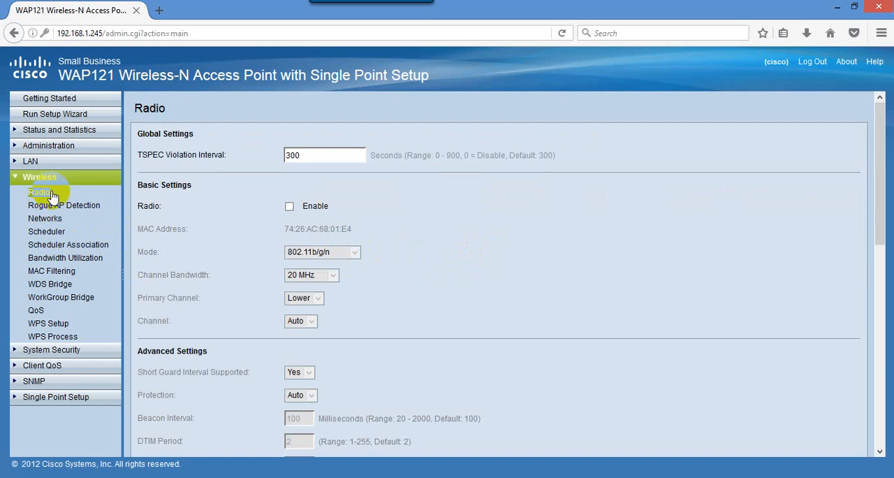
left_click(289, 206)
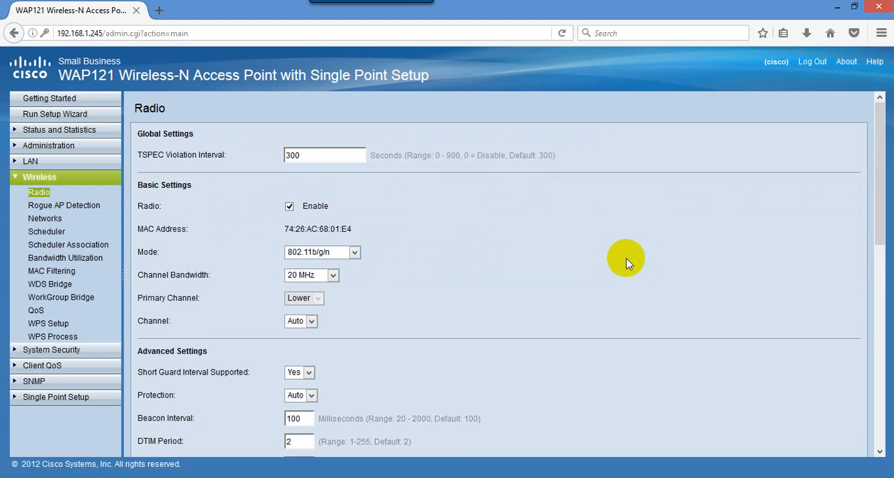
scroll(356, 237, "down", 3)
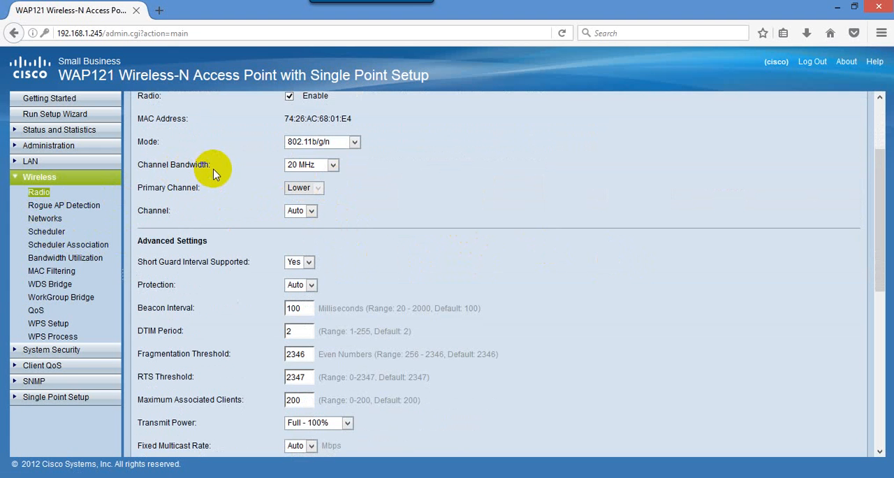
left_click(332, 165)
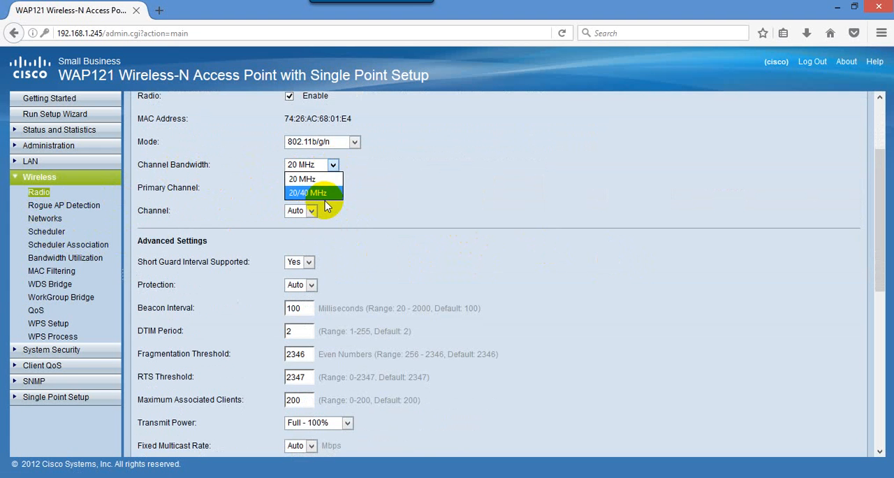
left_click(325, 202)
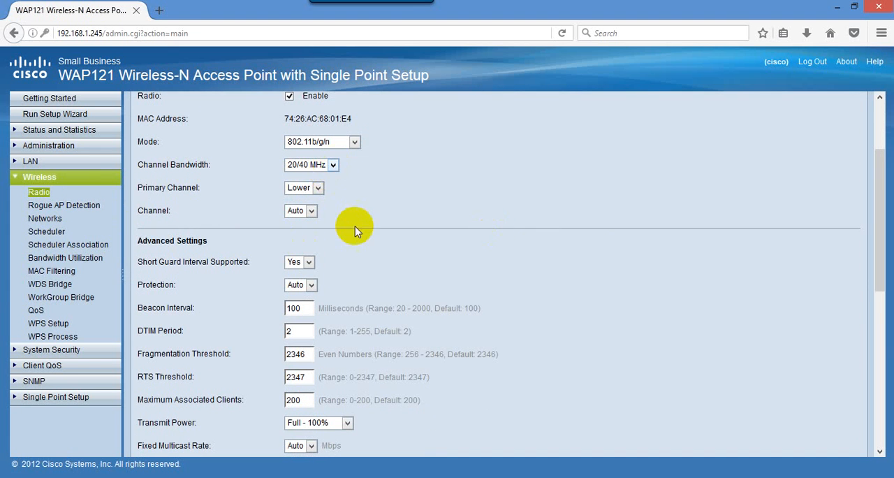
scroll(328, 123, "up", 2)
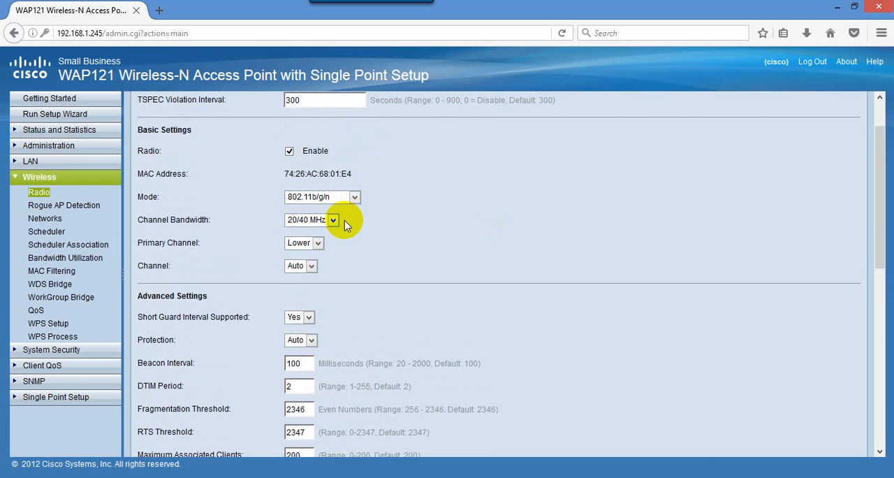
scroll(353, 227, "down", 4)
scroll(356, 236, "down", 6)
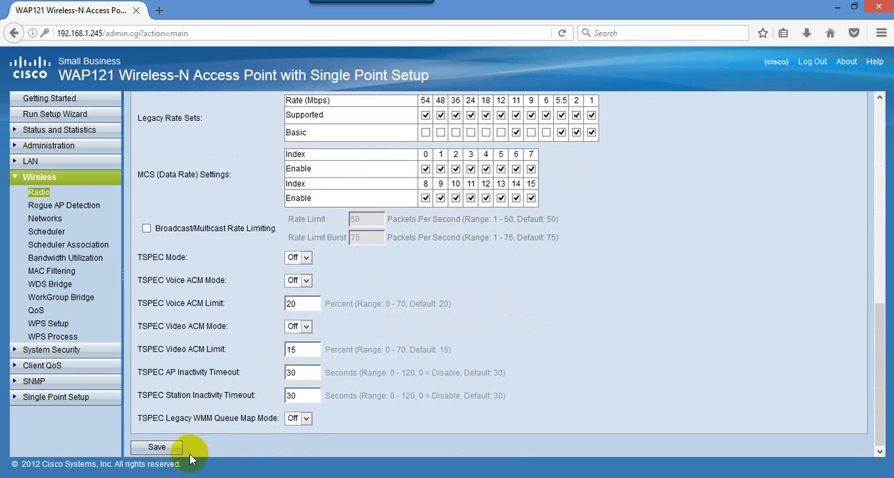
left_click(159, 447)
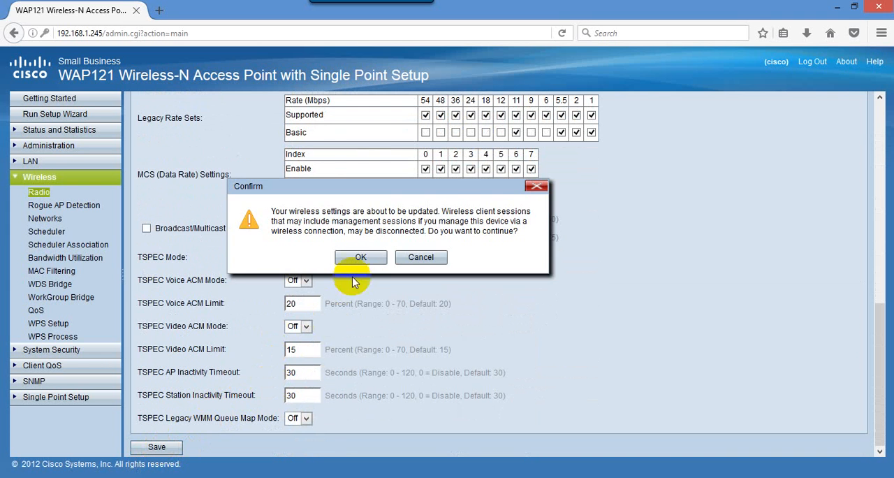
left_click(363, 258)
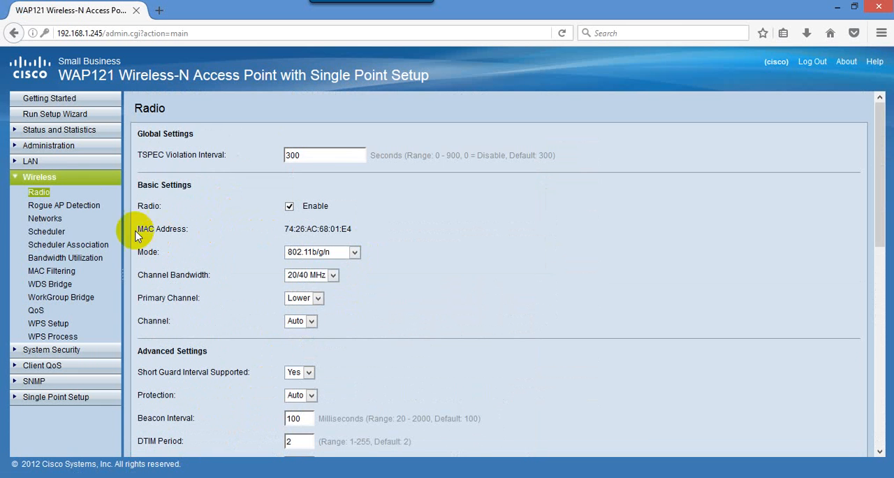
- In the administration system settings, set the access point's host name to ssca1 and save it
left_click(21, 147)
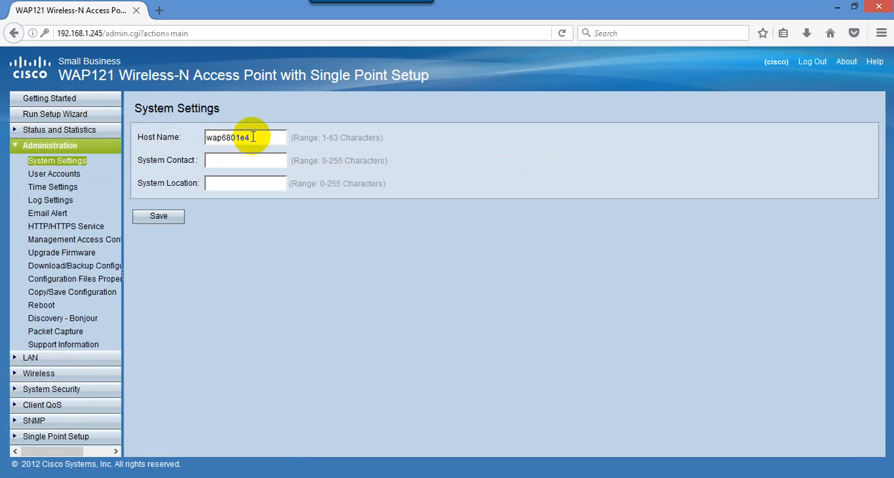
left_click_drag(250, 137, 195, 137)
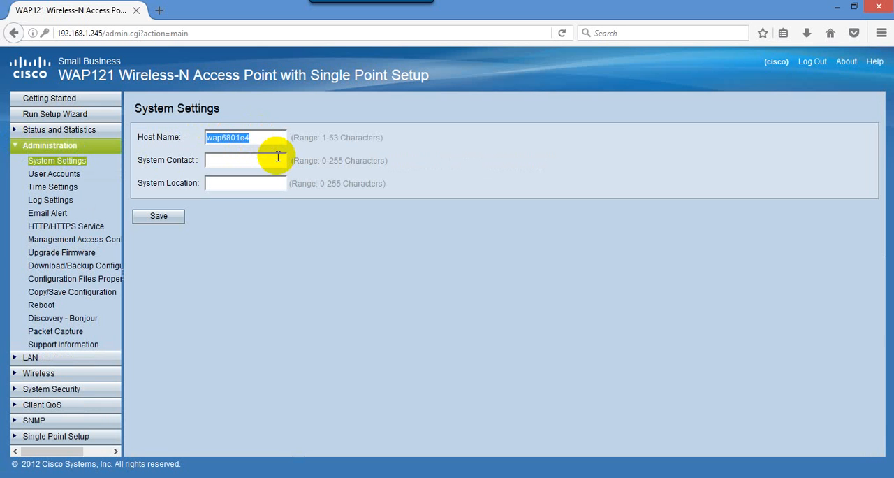
type("ss")
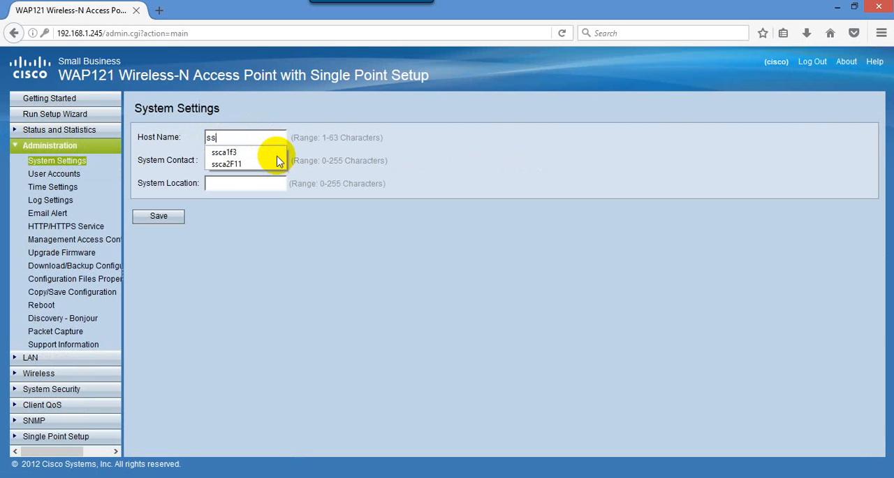
type("ca1")
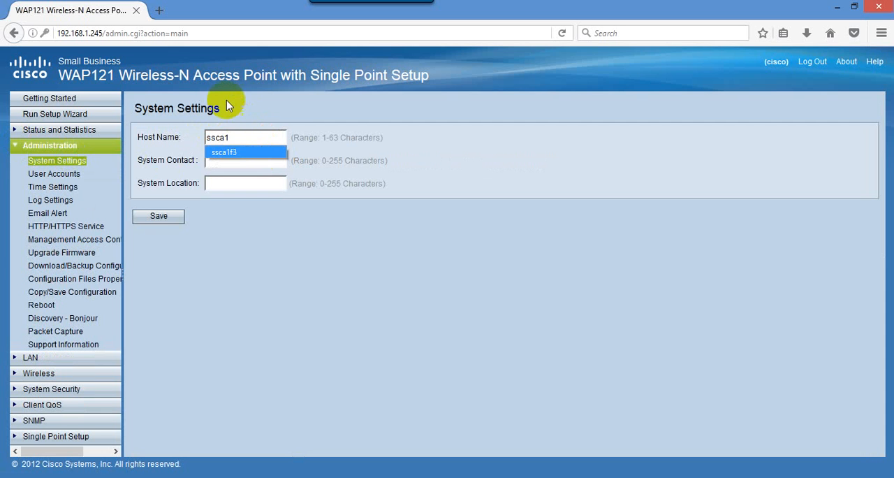
left_click(240, 141)
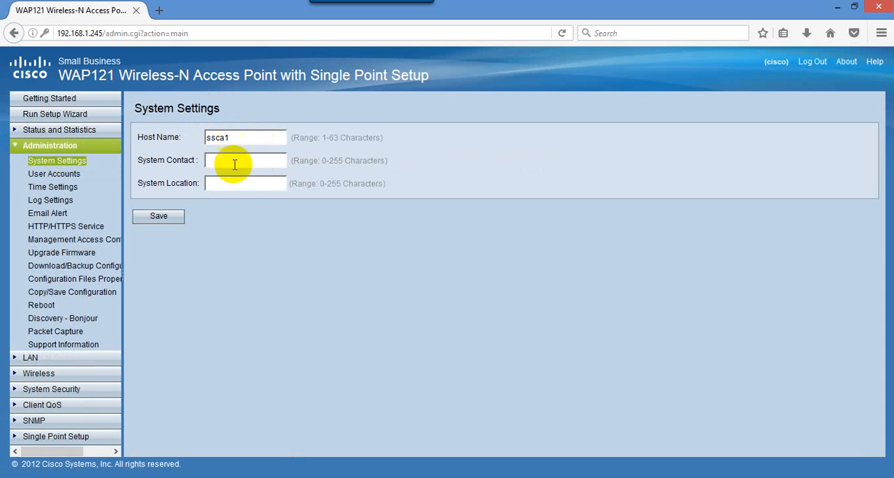
left_click(157, 218)
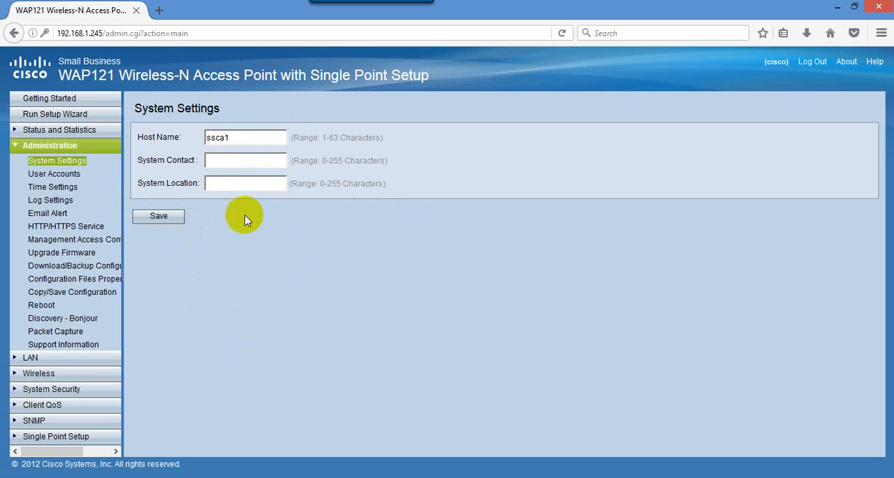
left_click_drag(240, 137, 204, 120)
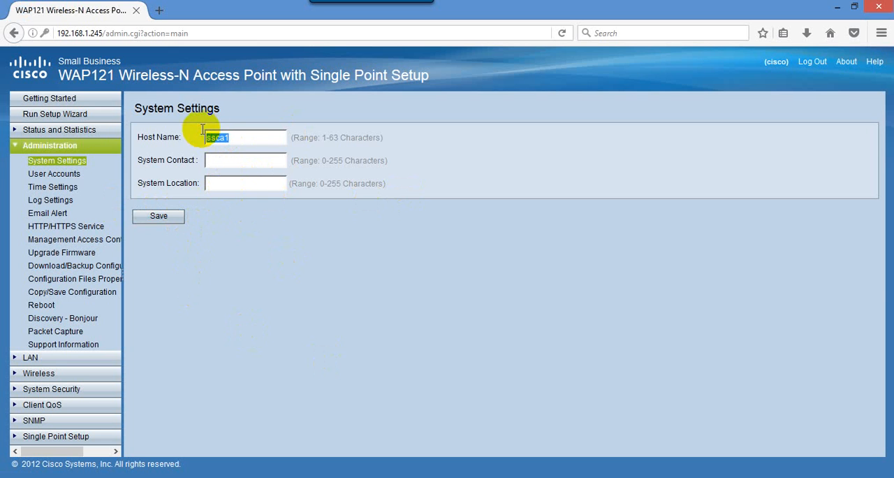
left_click(219, 220)
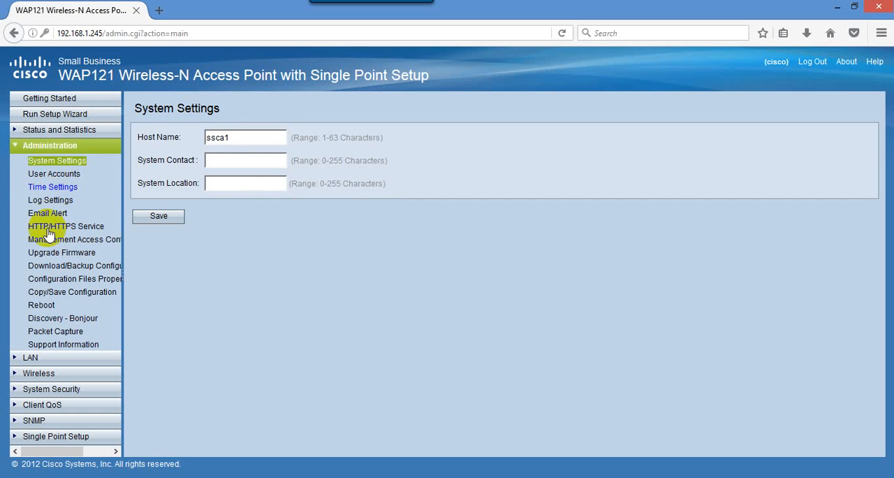
- In the LAN VLAN and IPv4 settings, switch the connection type to Static IP with address 192.168.1.10
left_click(19, 152)
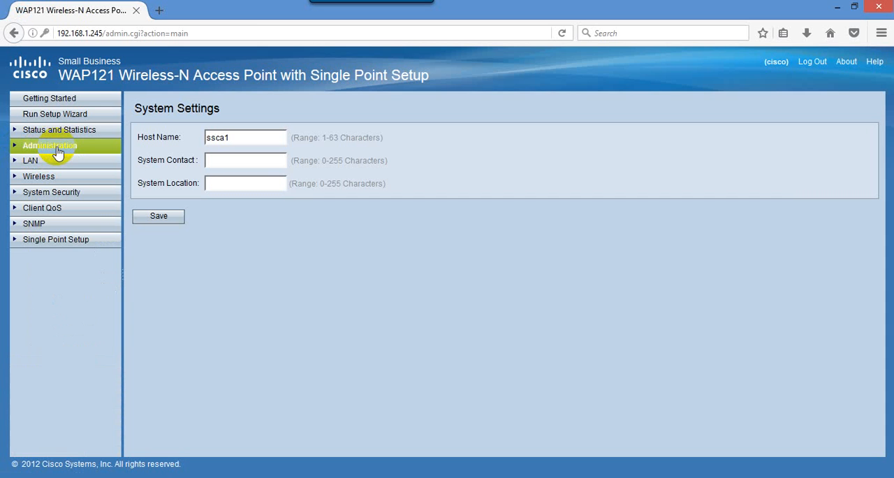
left_click(21, 162)
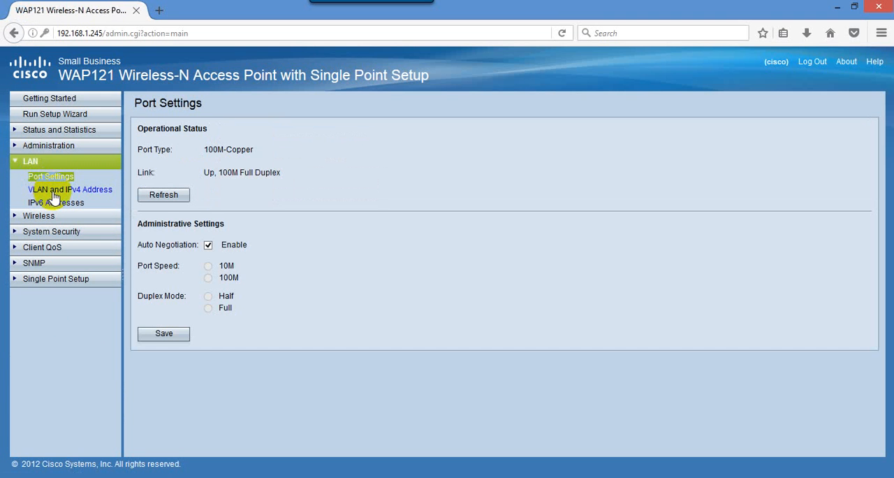
left_click(53, 191)
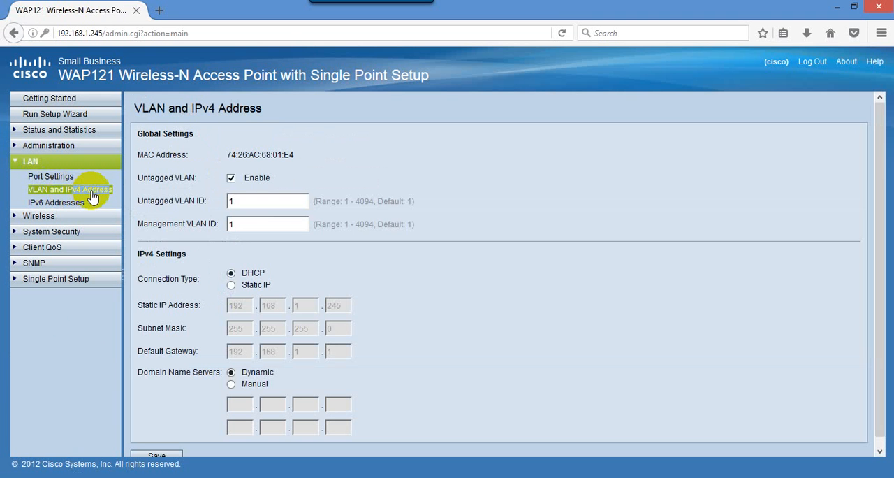
scroll(280, 267, "down", 1)
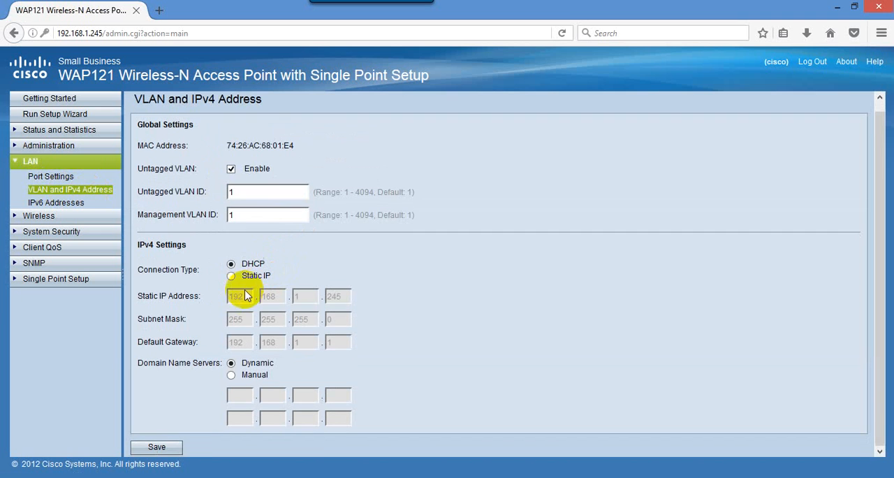
left_click(233, 277)
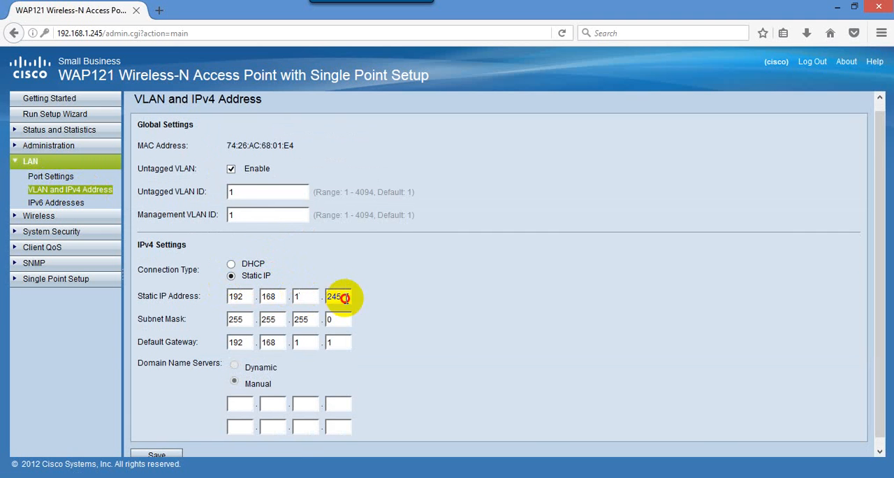
left_click_drag(343, 296, 324, 300)
type("10")
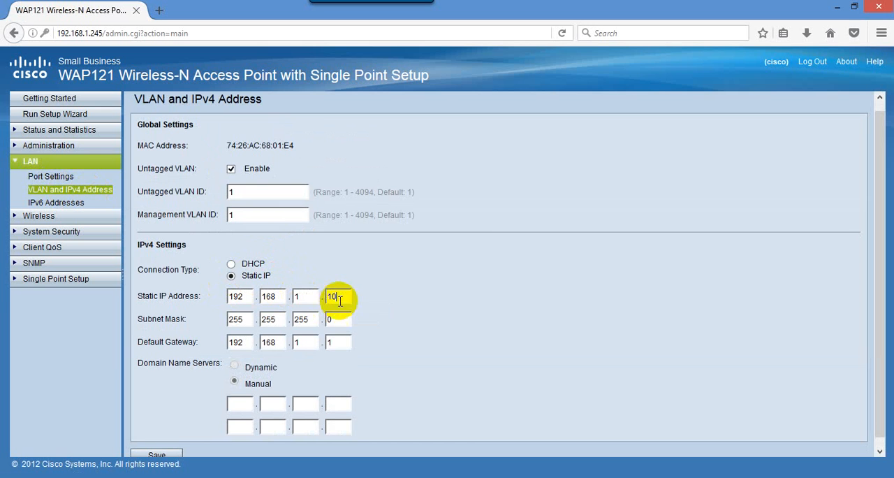
- Check the subnet mask and default gateway, then save the IPv4 settings and accept the possible disconnection
left_click(332, 318)
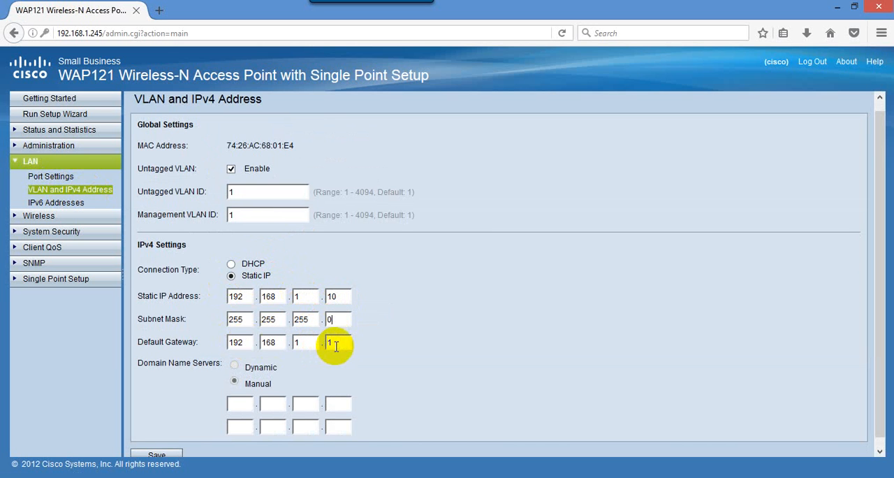
double_click(333, 342)
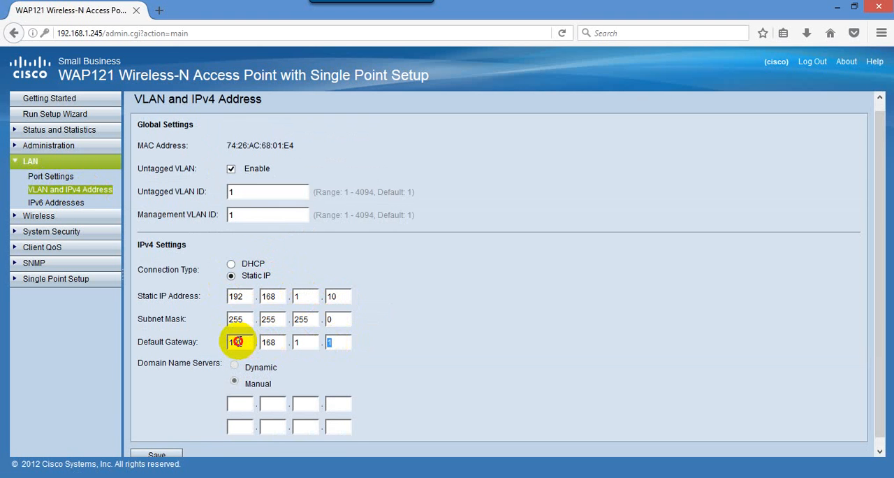
scroll(341, 349, "down", 1)
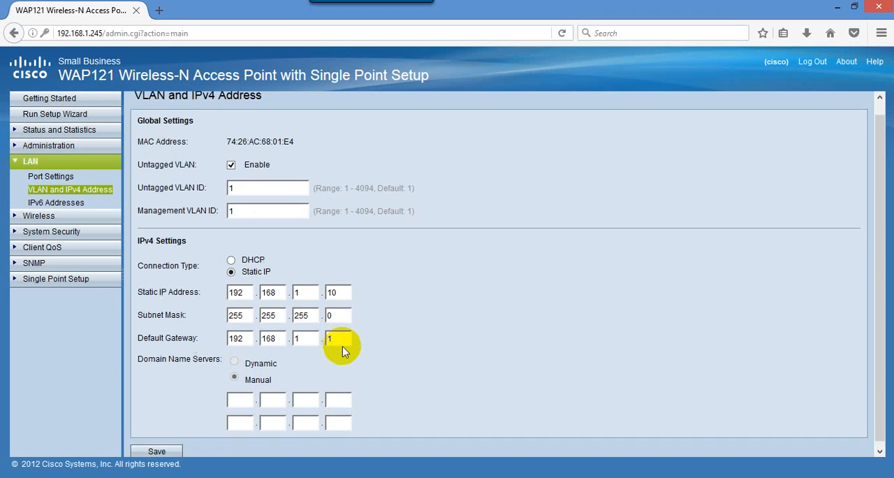
left_click(159, 448)
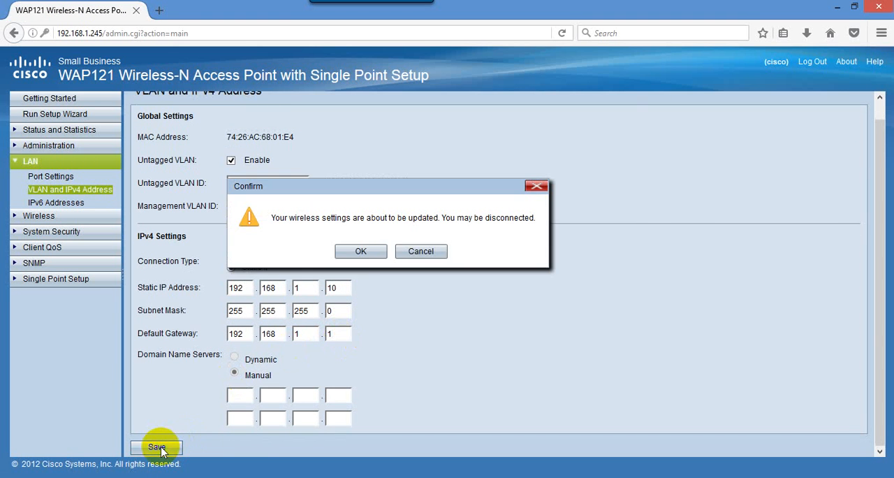
left_click(377, 253)
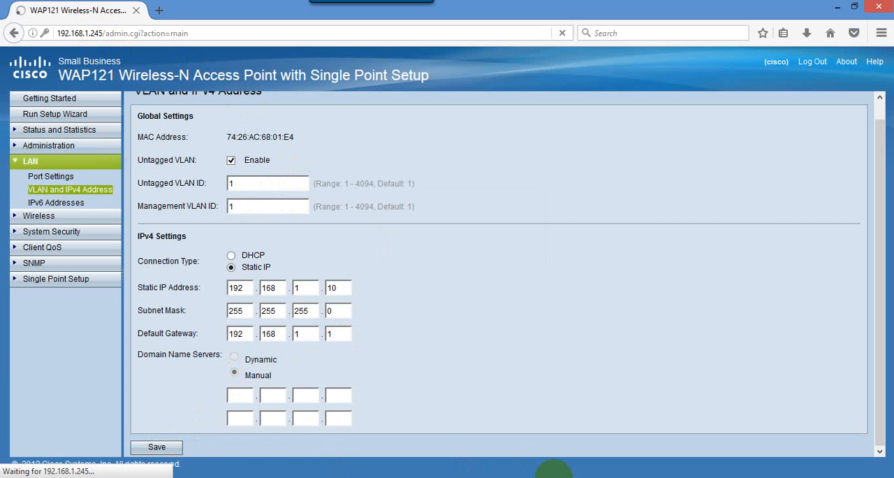
- Switch to the Command Prompt, stop the running ping and start a continuous ping of 192.168.1.10
left_click(553, 469)
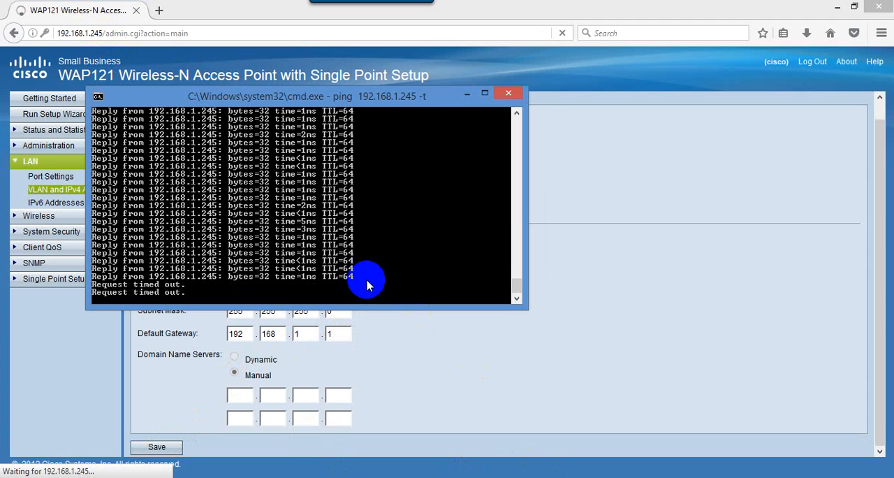
key("ctrl+c")
key("Up")
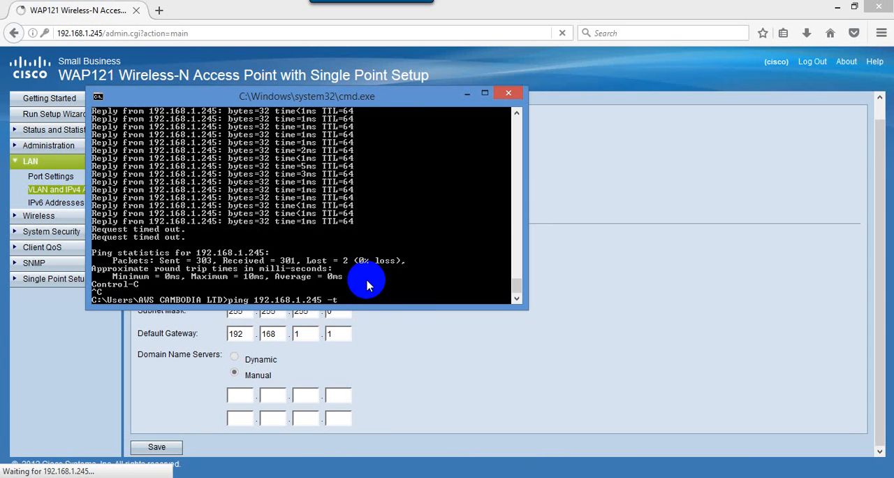
type("0")
key("Return")
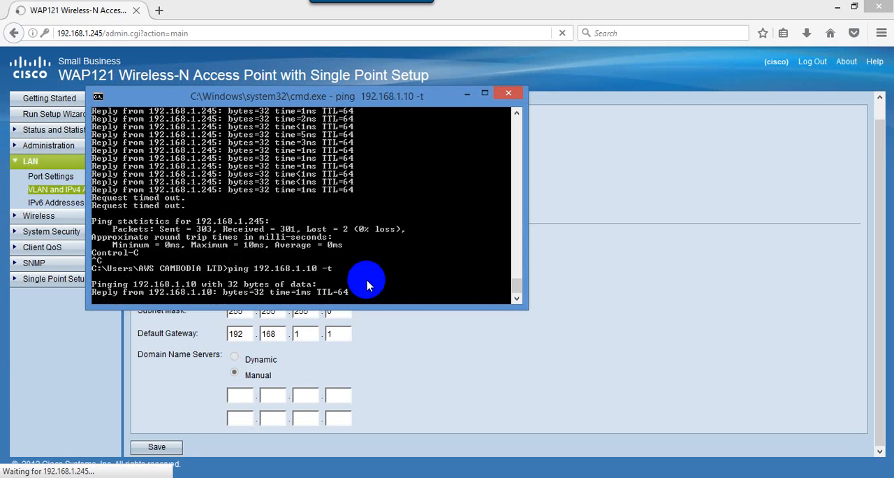
- Switch back to Firefox and open the access point's login page at 192.168.1.10
left_click(231, 34)
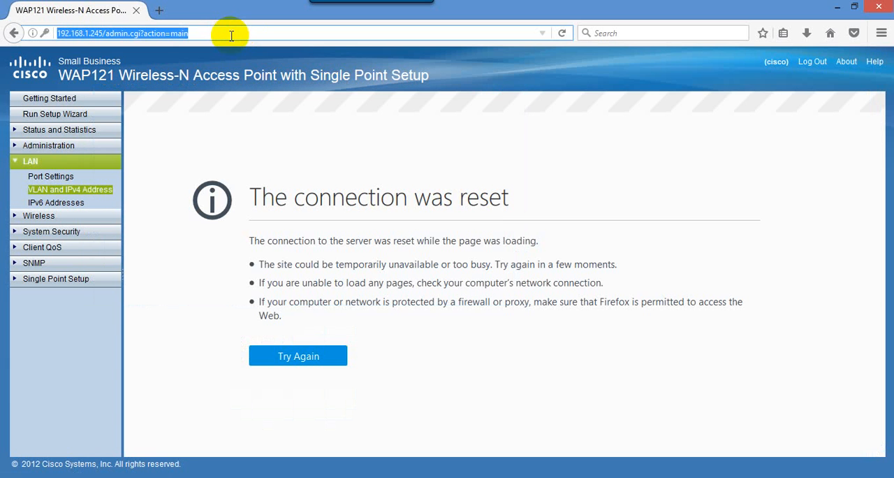
type("192.168.")
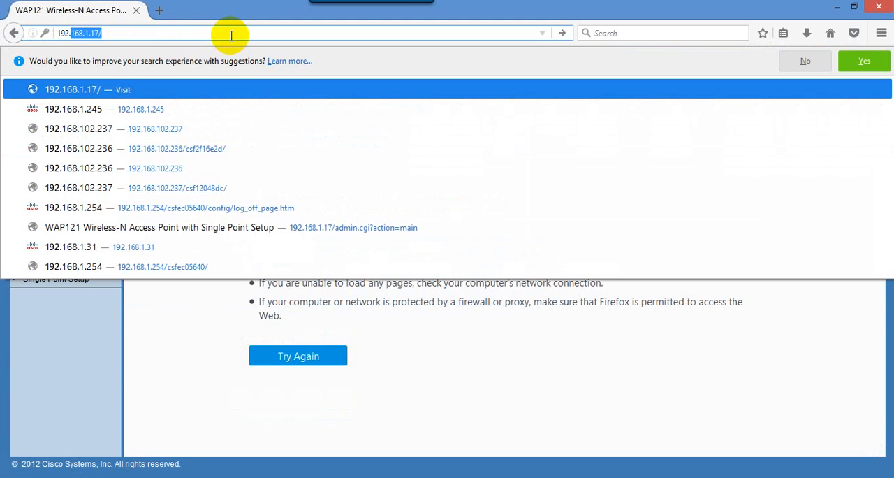
type("1.10")
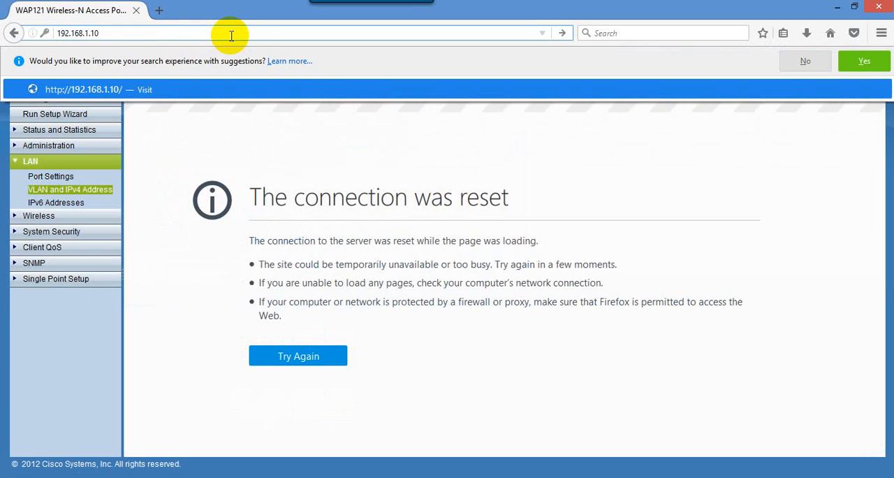
key("Return")
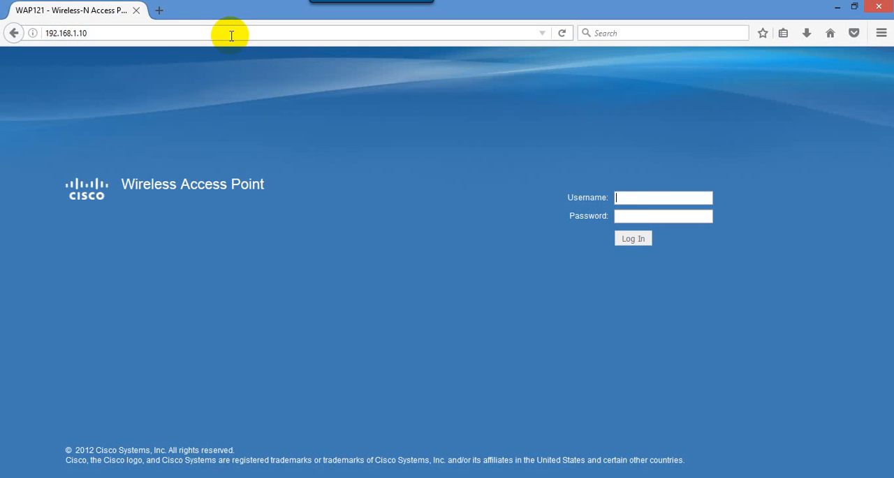
- Log in to the access point with the username cisco and the account password, dismissing the offer to remember the login
left_click(646, 196)
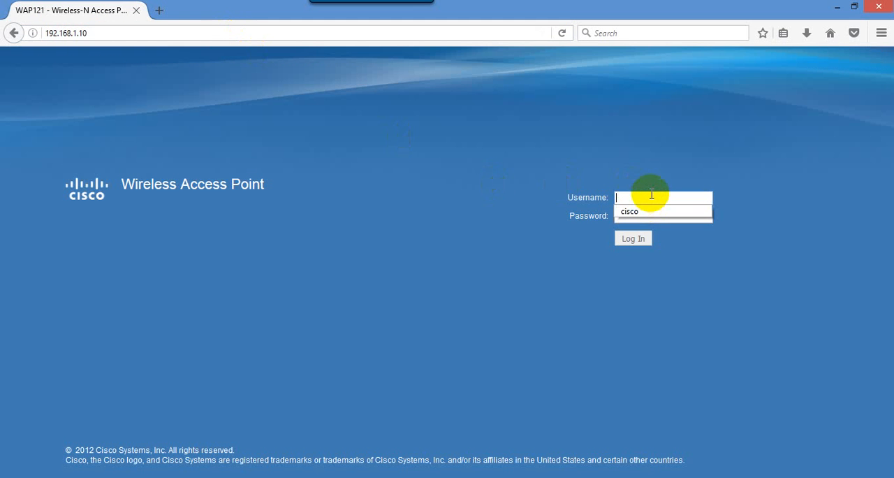
left_click(646, 212)
left_click(647, 217)
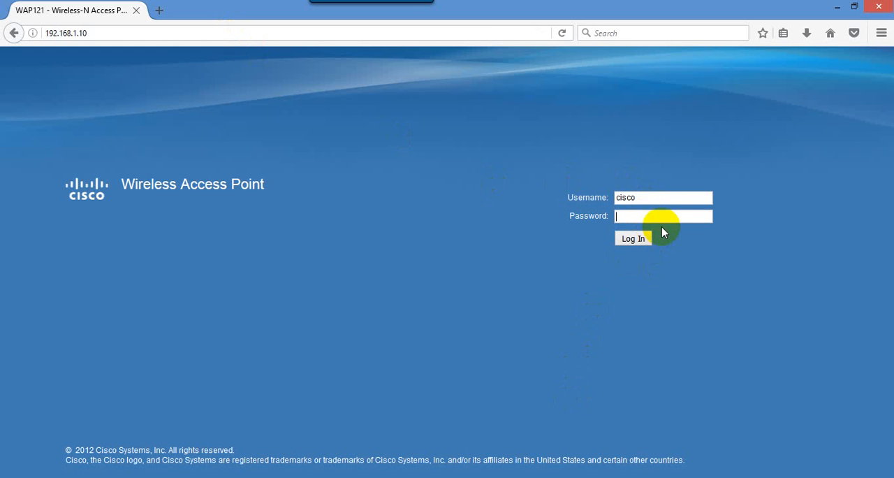
type("cisc••••••")
left_click(622, 239)
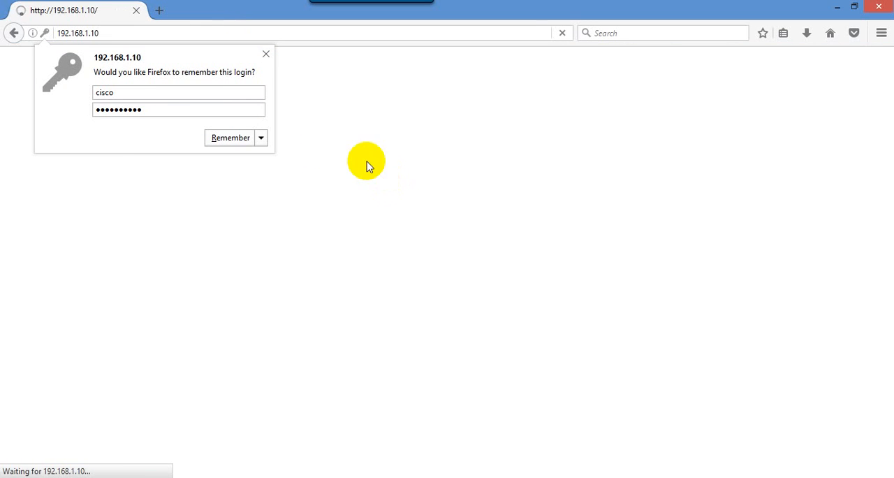
left_click(266, 55)
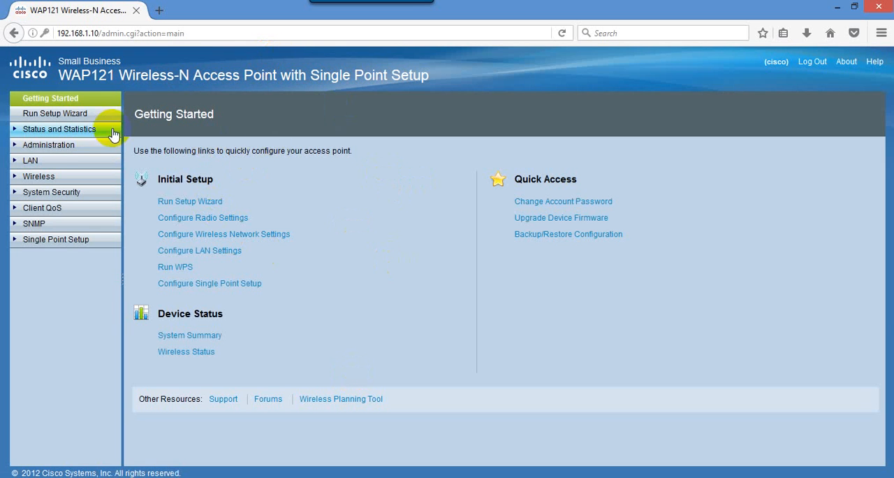
- Review the wireless Radio settings and the SSID entry in the Networks settings
left_click(44, 178)
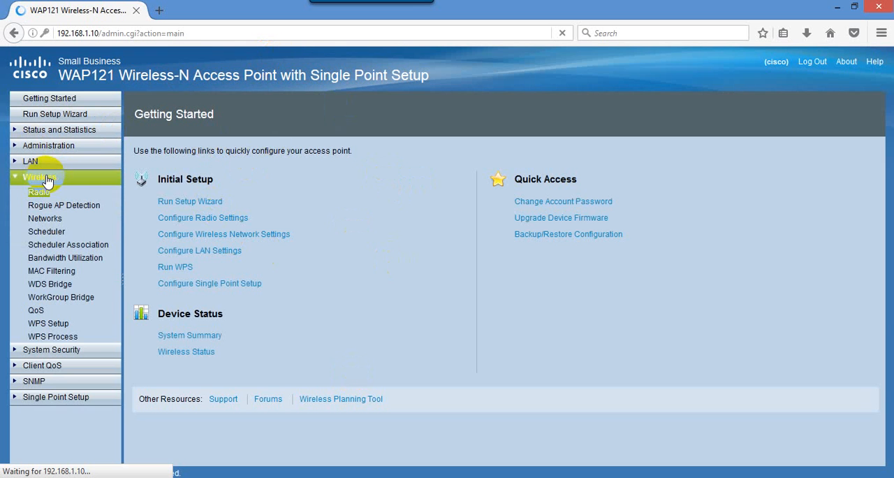
left_click(42, 192)
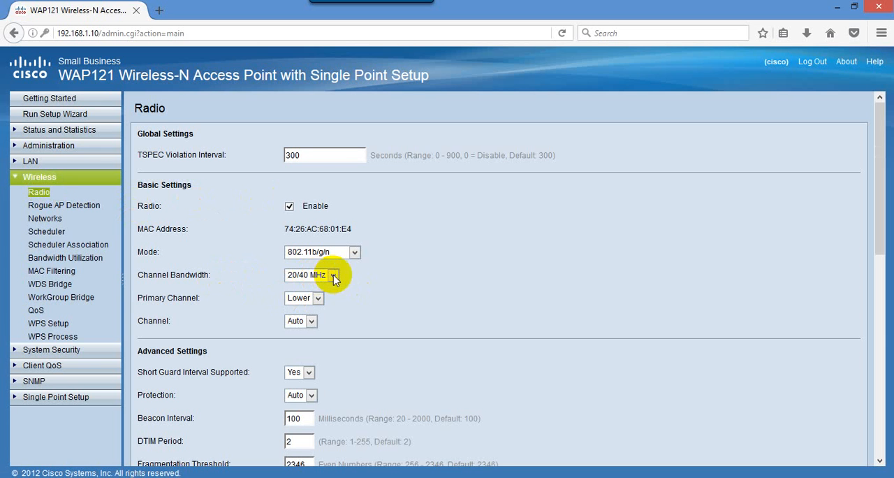
left_click(58, 224)
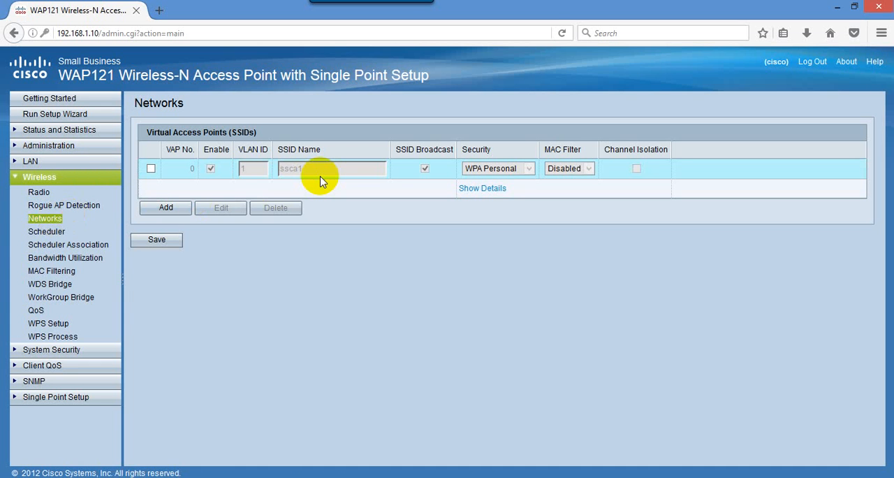
left_click(150, 168)
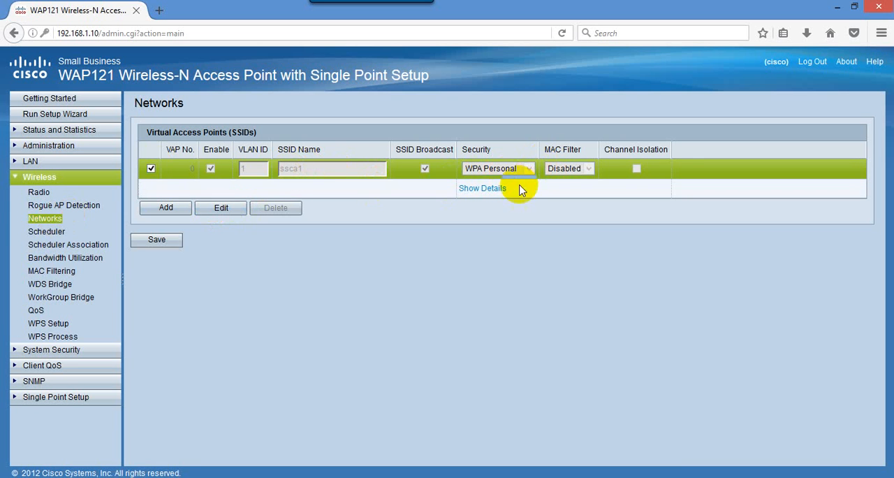
left_click(21, 180)
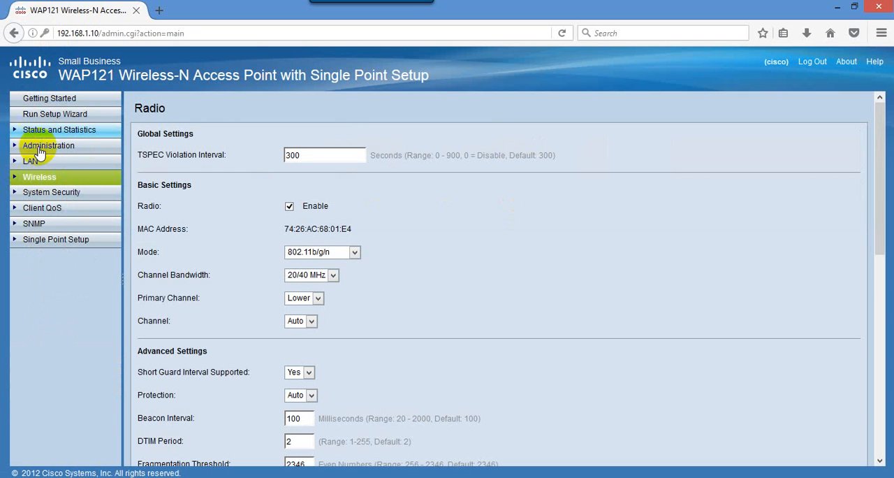
- Check the host name in the administration System Settings
left_click(36, 150)
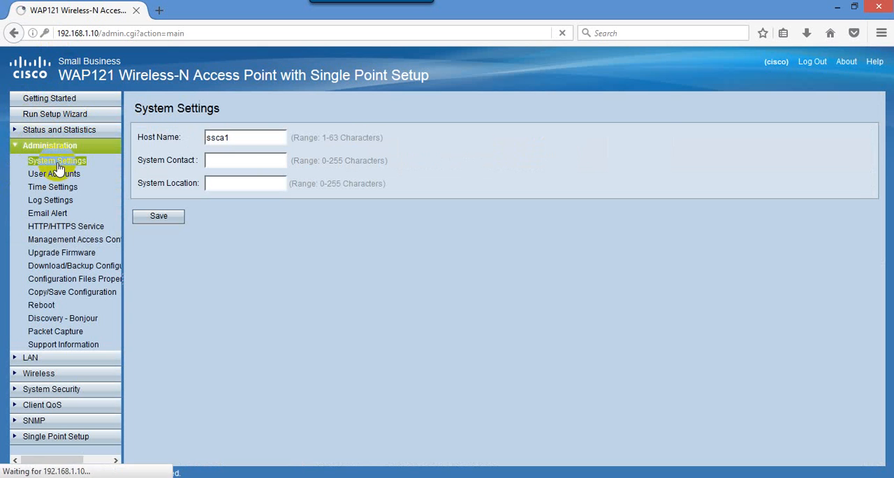
double_click(219, 138)
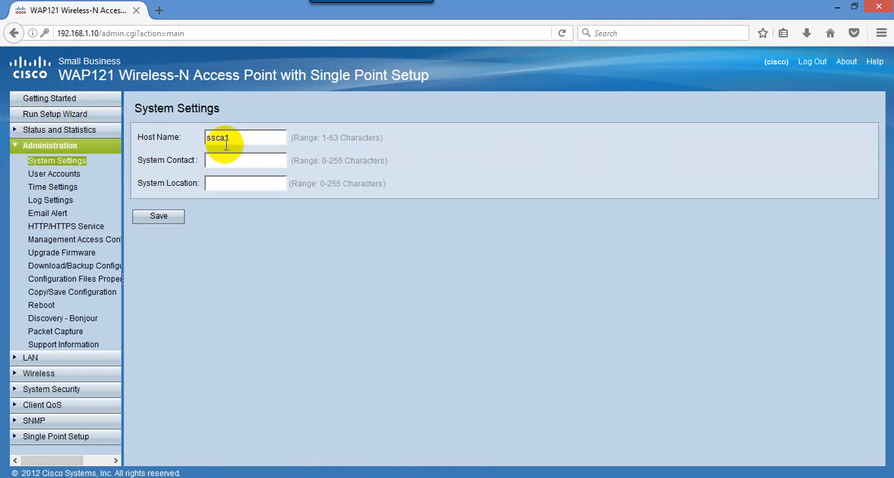
left_click(225, 137)
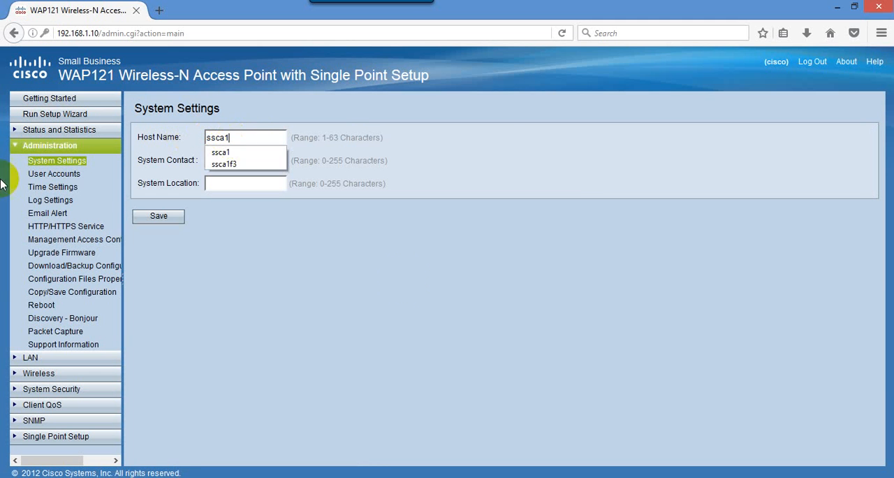
left_click(500, 149)
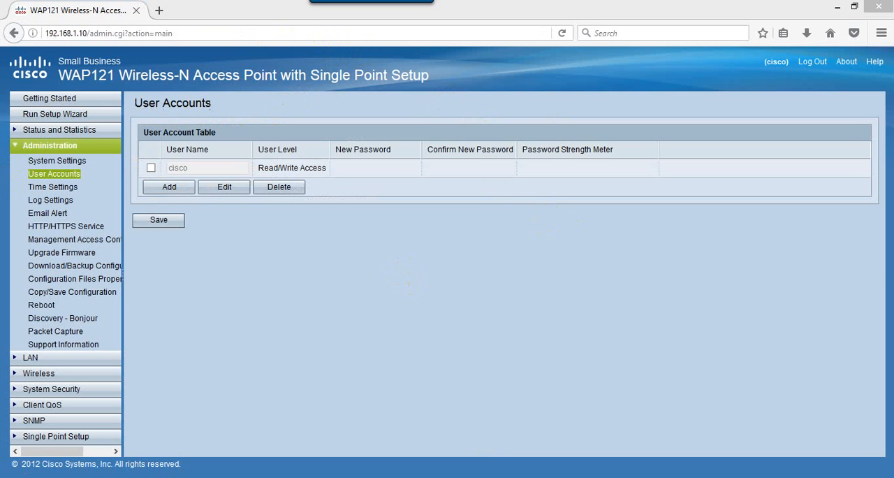
- Close Firefox, the Command Prompt and the Network Connections window, and refresh the desktop
left_click(879, 7)
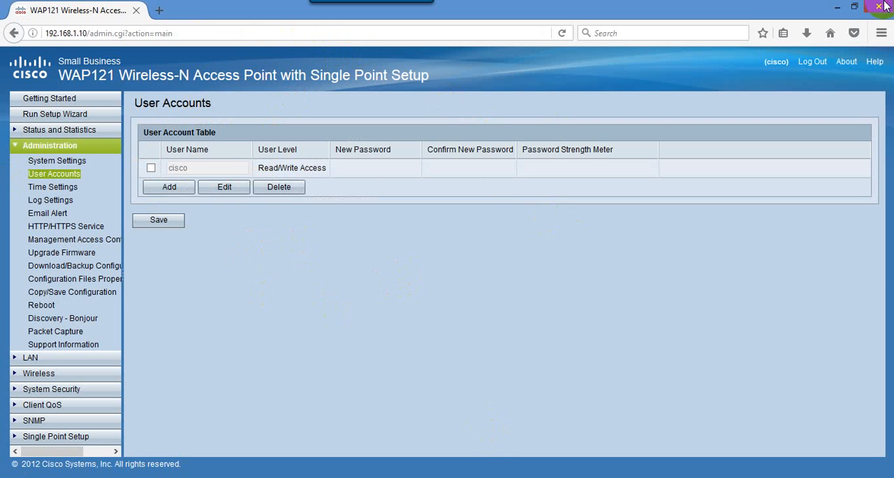
left_click(507, 94)
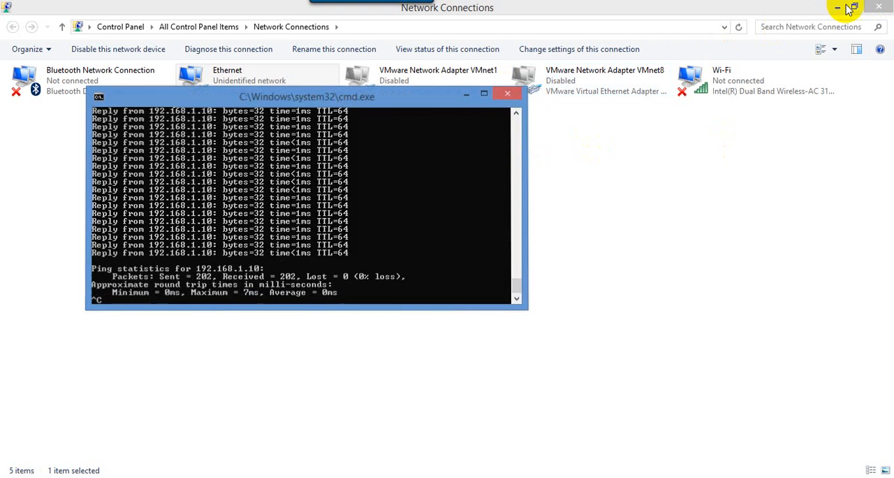
left_click(877, 7)
right_click(529, 94)
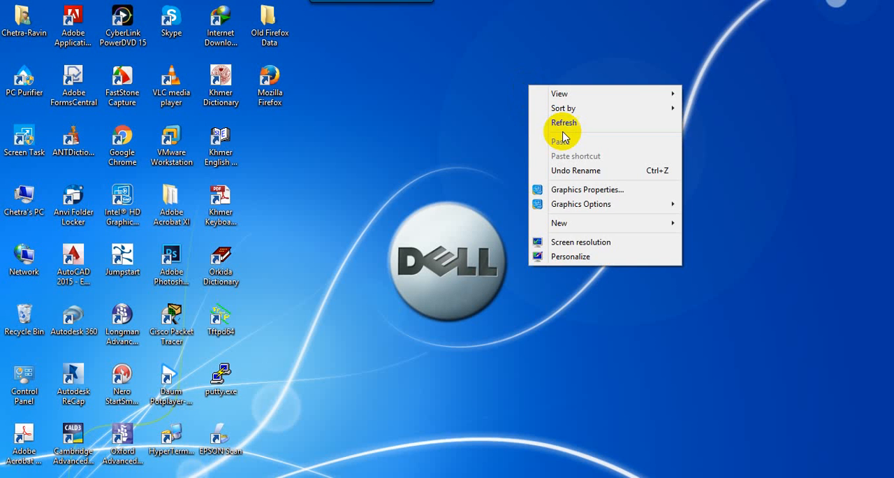
left_click(559, 120)
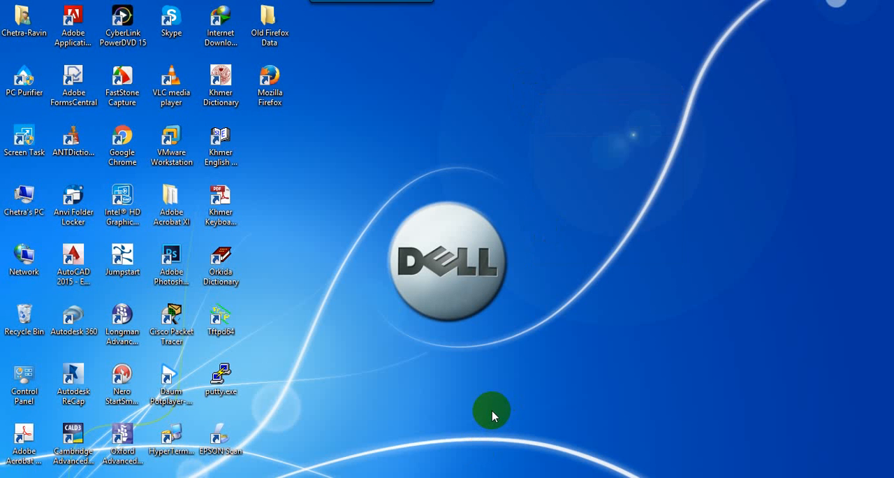